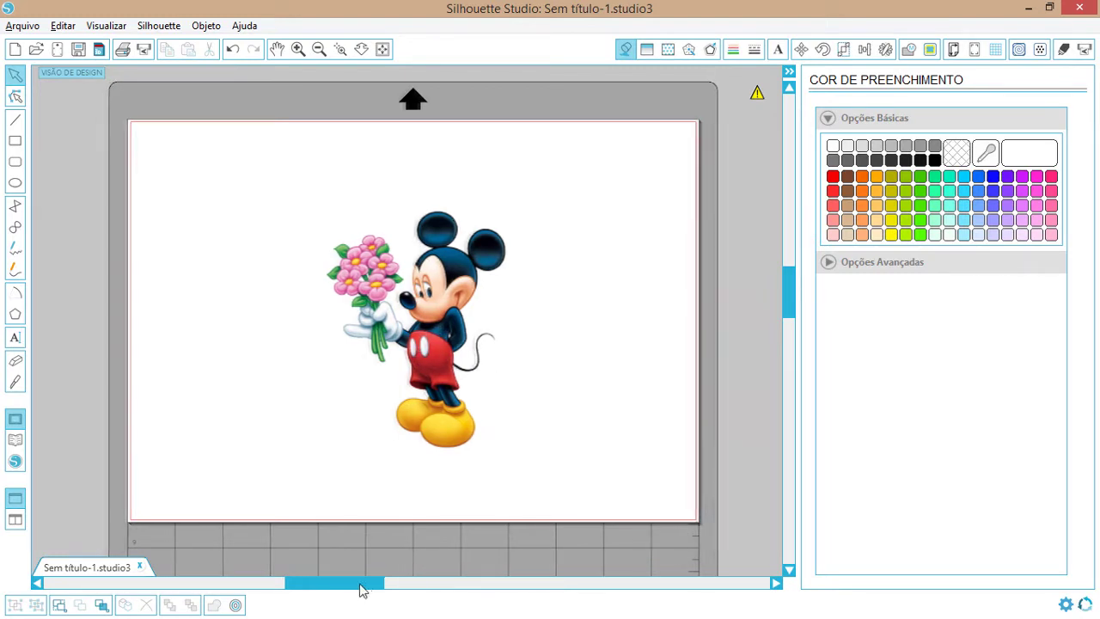
left_click_drag(368, 586, 321, 584)
left_click_drag(558, 354, 206, 369)
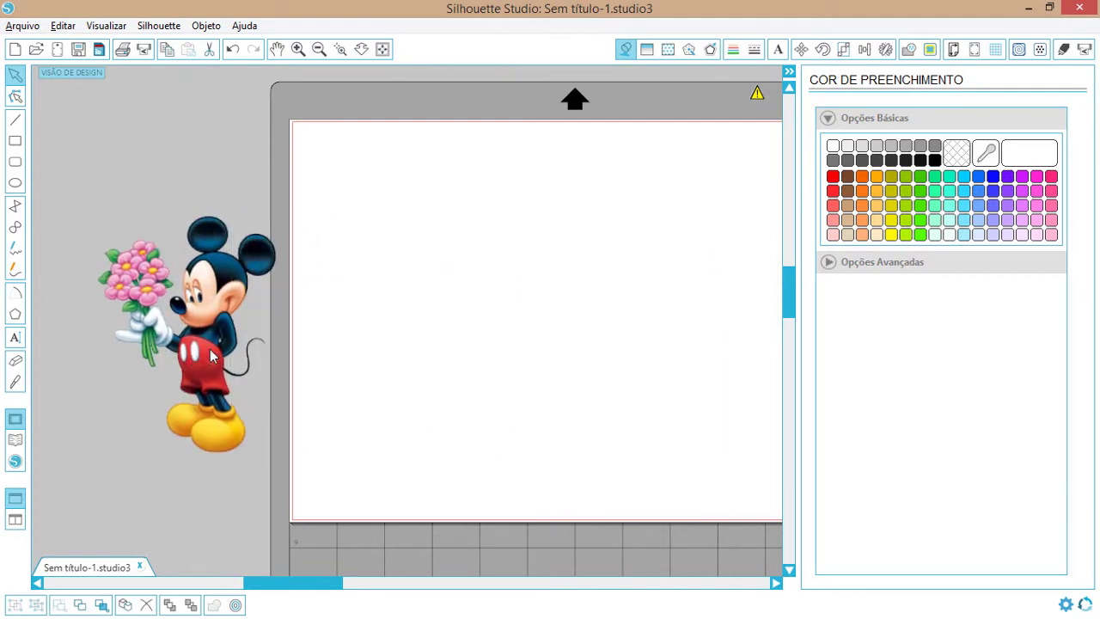
key("ctrl+z")
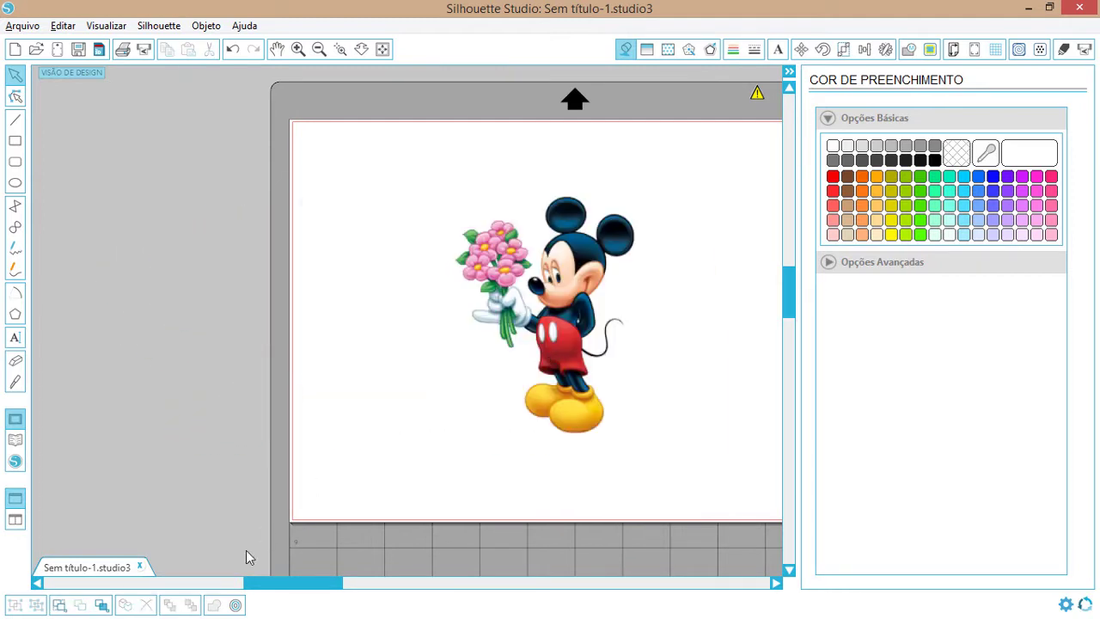
Shift the Mickey image with flowers slightly towards the centre of the page.
left_click_drag(269, 591, 315, 586)
left_click_drag(365, 365, 410, 361)
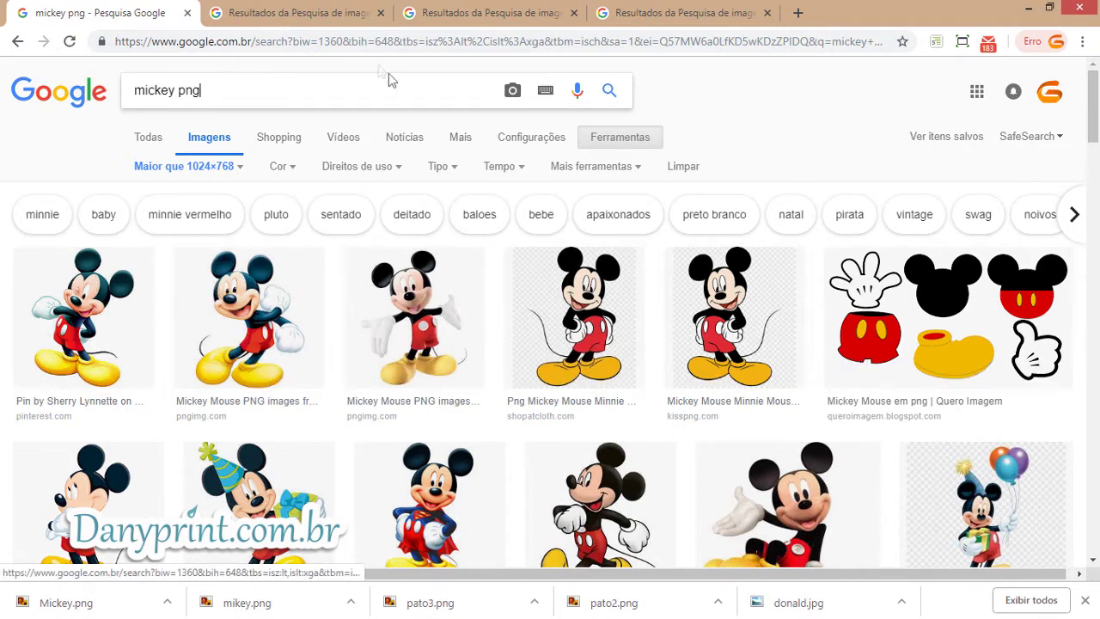
Examine the "mickey png" image results in the browser, including the previews of smiling Mickey and Mickey with flowers and its image-saving option.
left_click(305, 13)
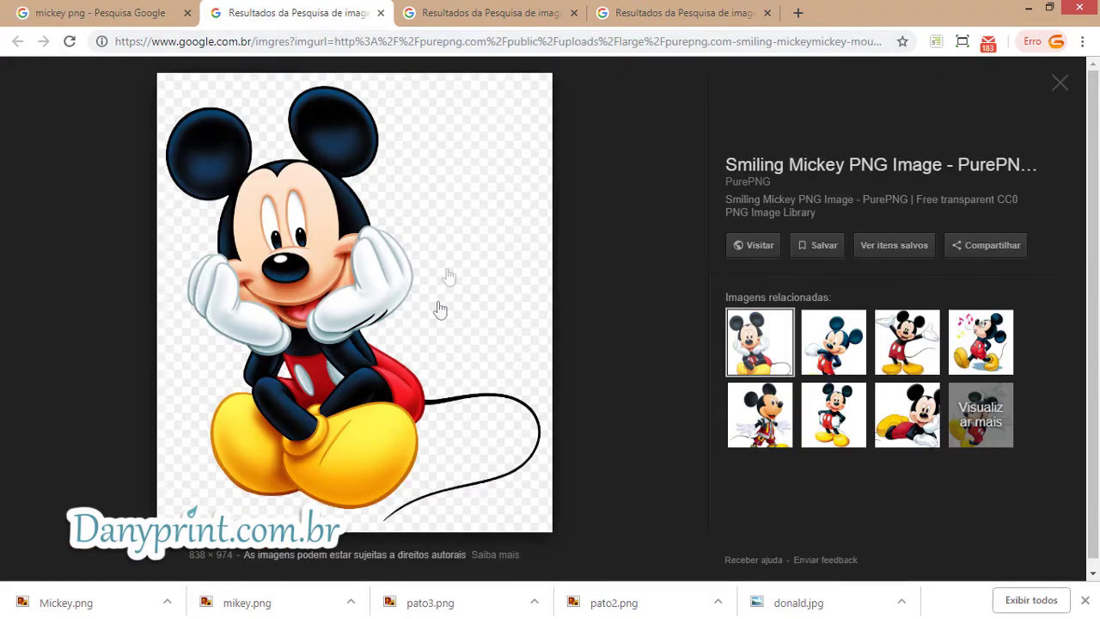
left_click(155, 13)
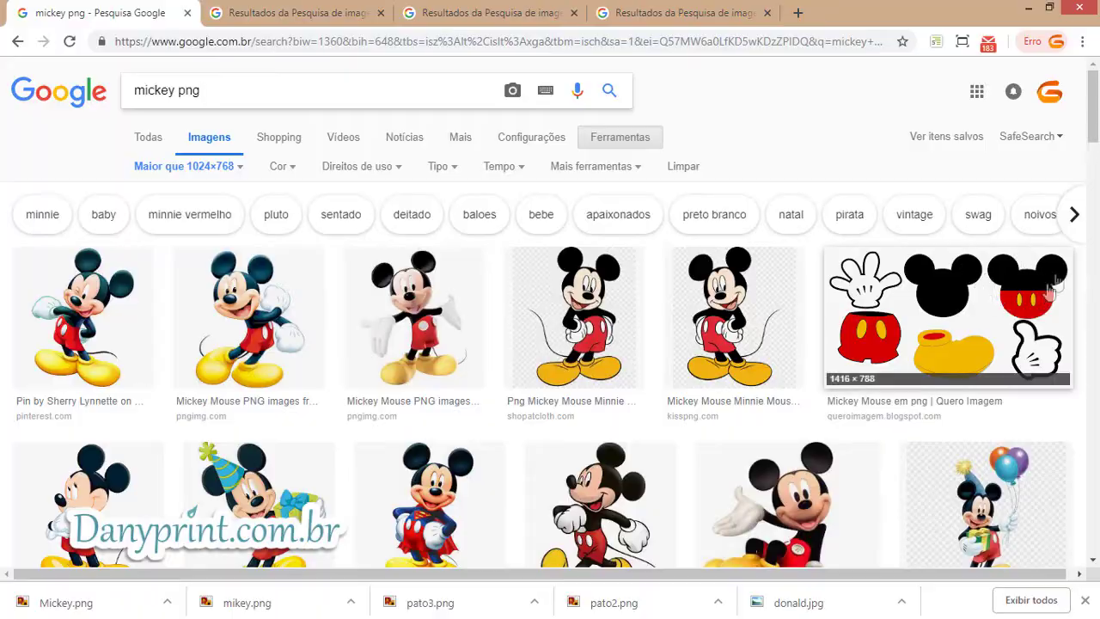
left_click_drag(1094, 131, 1088, 315)
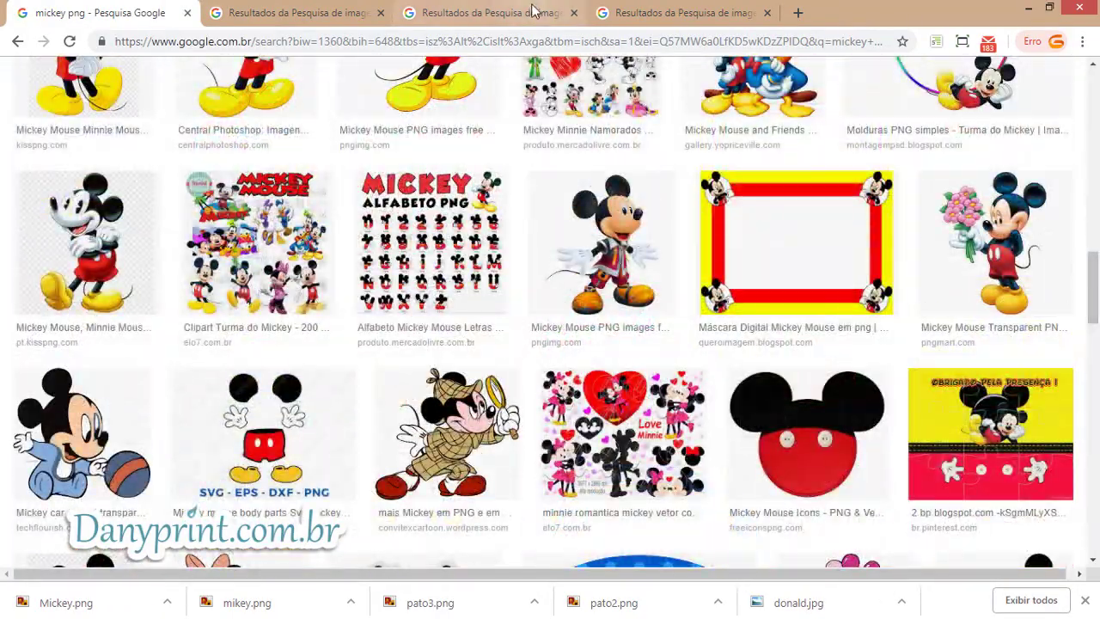
left_click(494, 13)
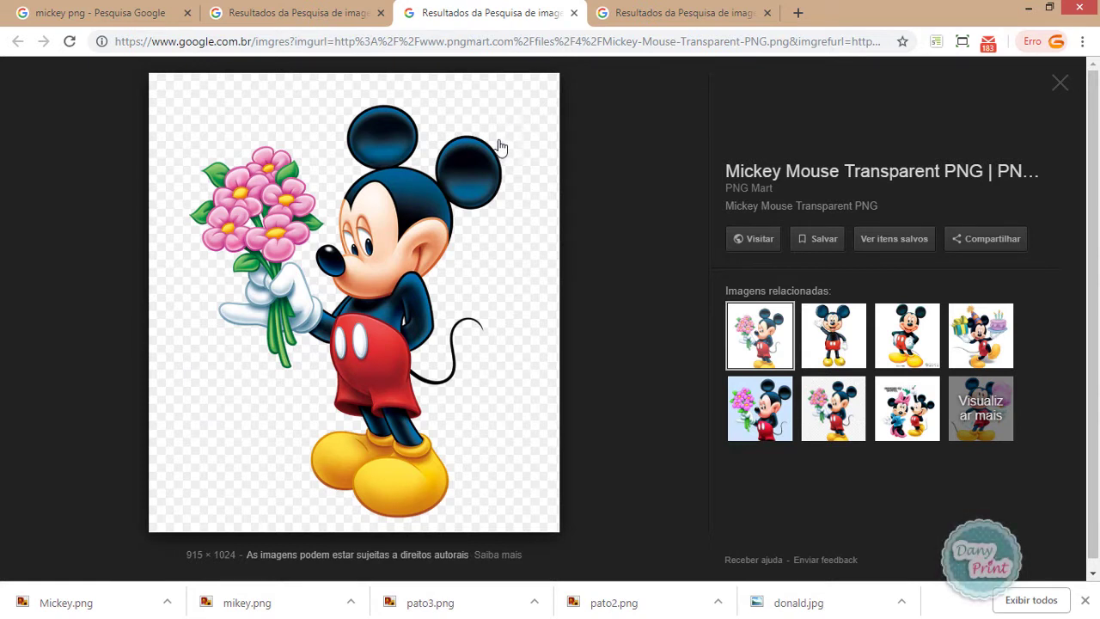
right_click(363, 281)
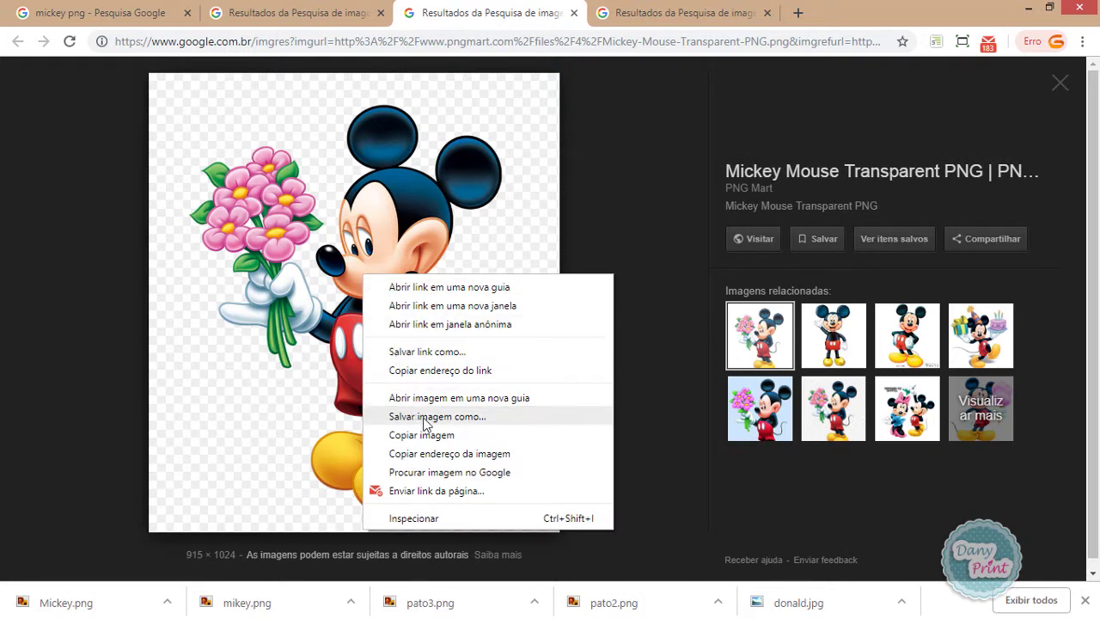
left_click(645, 251)
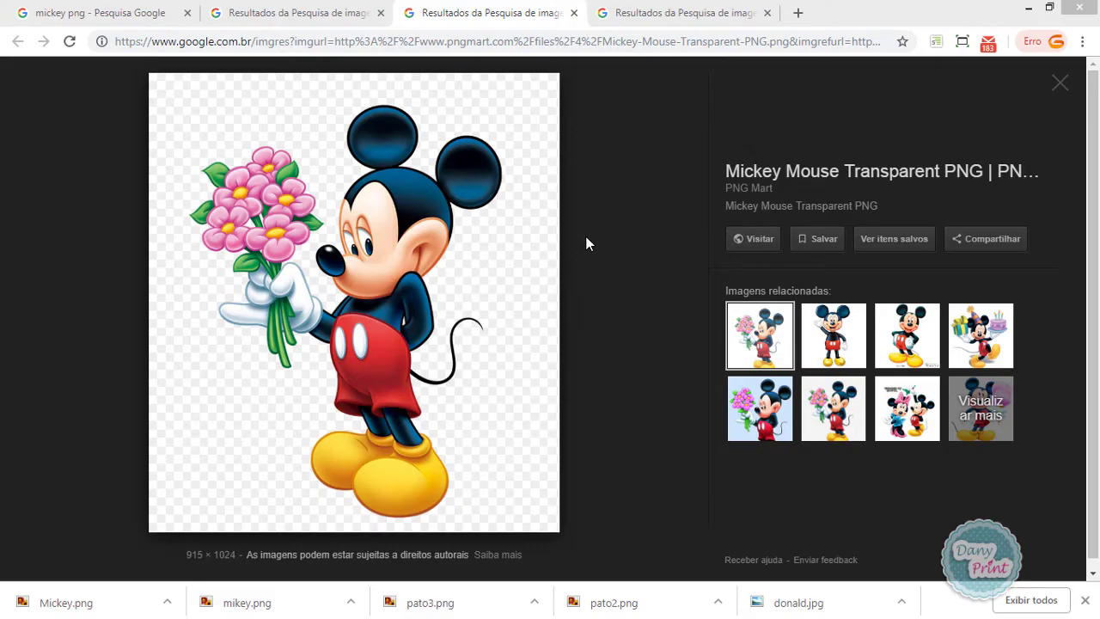
Switch to Silhouette Studio and open the Trace settings for the Mickey image.
key("alt+Tab")
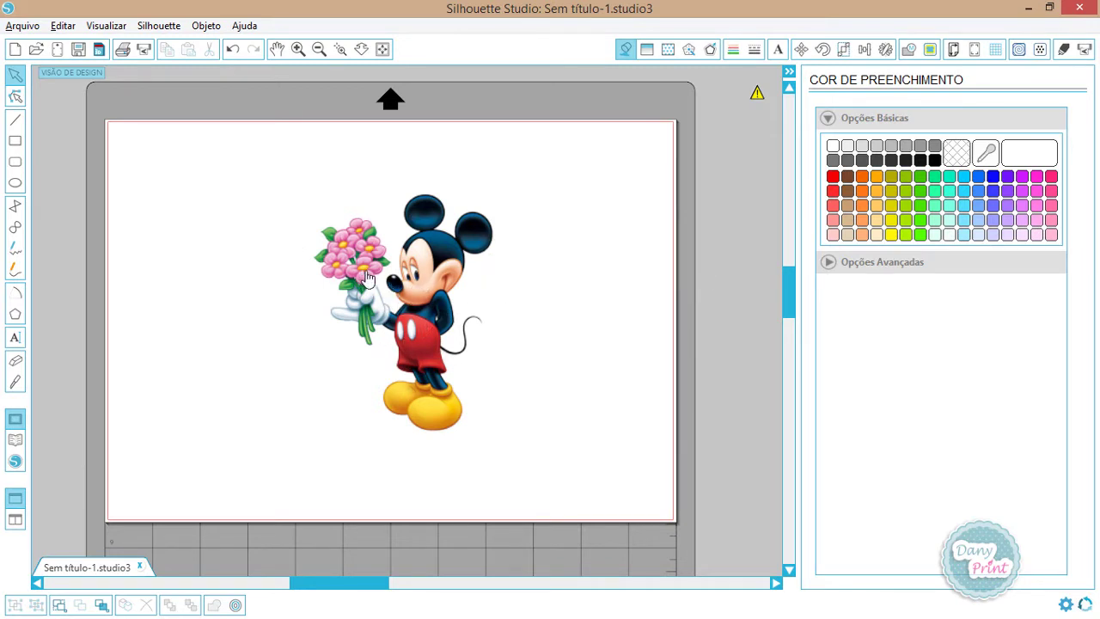
left_click(414, 299)
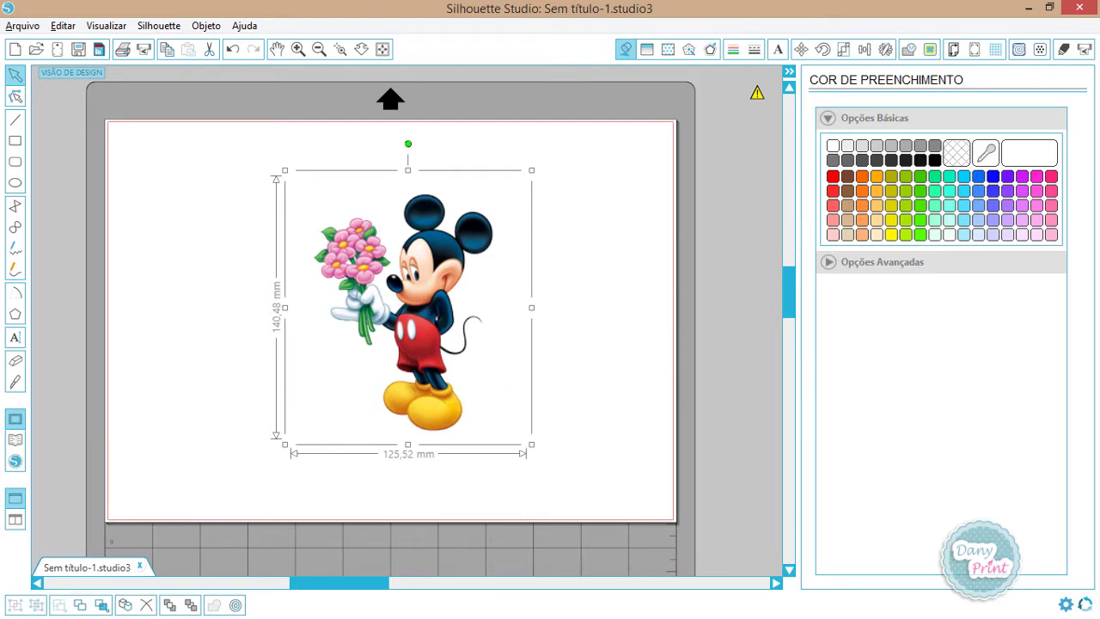
left_click(768, 535)
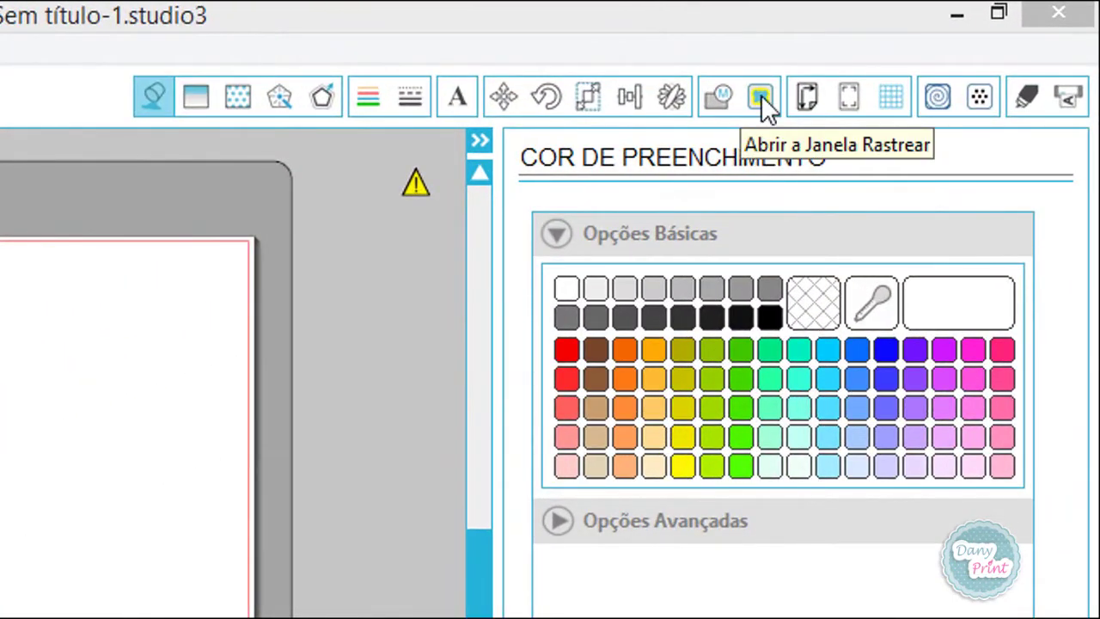
left_click(761, 95)
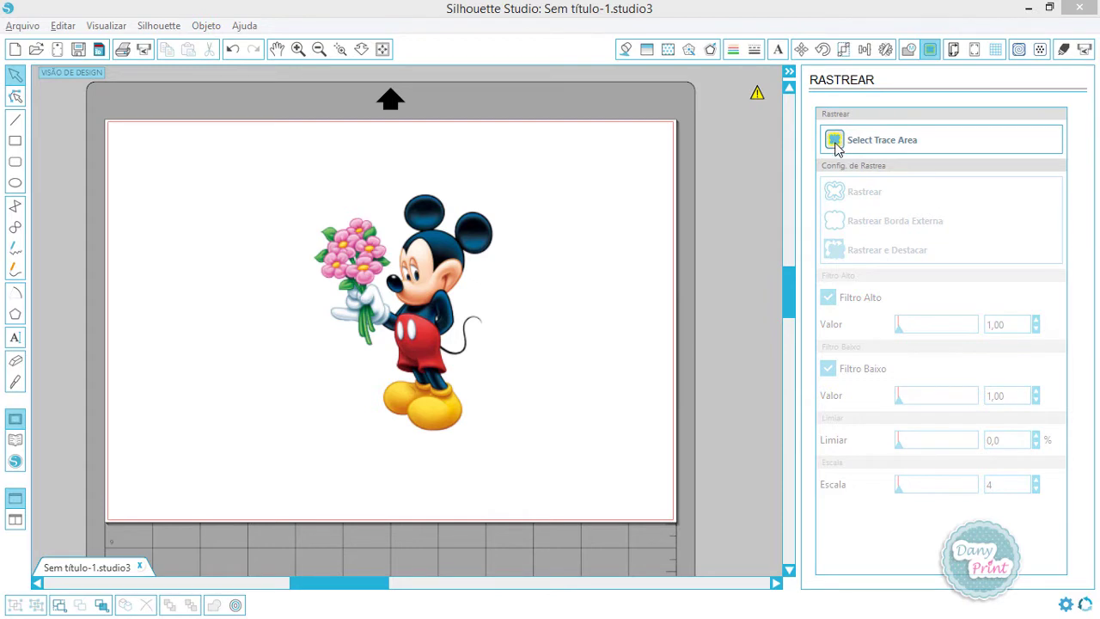
Draw a trace area around the Mickey image and narrow both sides to about 136 × 143 mm overall.
left_click(838, 142)
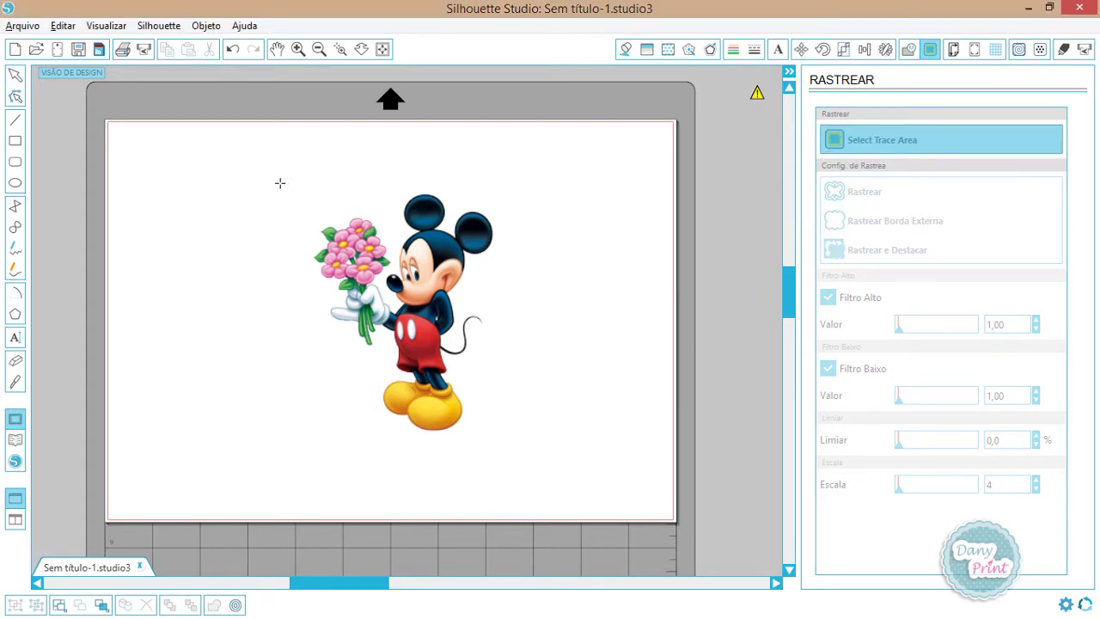
mouse_move(280, 183)
left_mouse_down()
mouse_move(511, 366)
mouse_move(565, 452)
left_mouse_up()
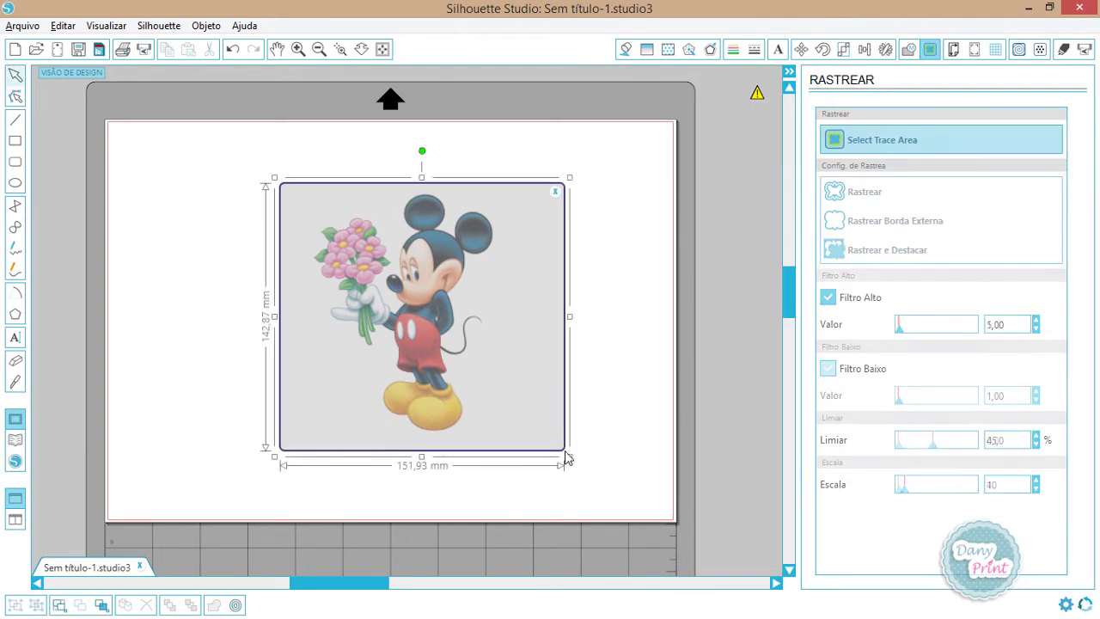
left_click_drag(570, 316, 552, 316)
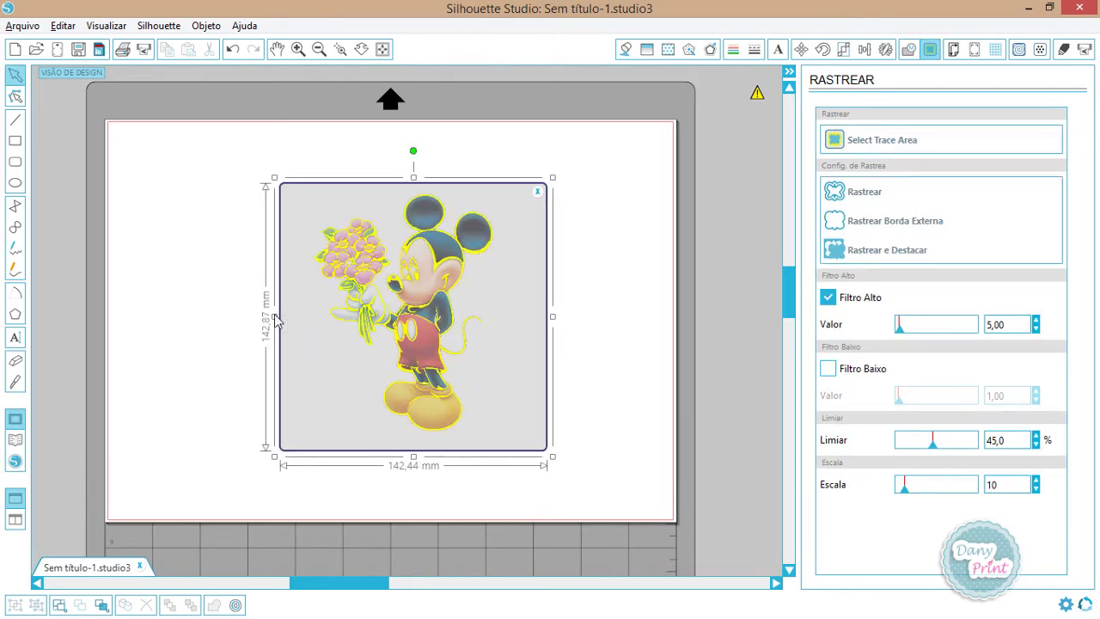
left_click_drag(275, 317, 287, 316)
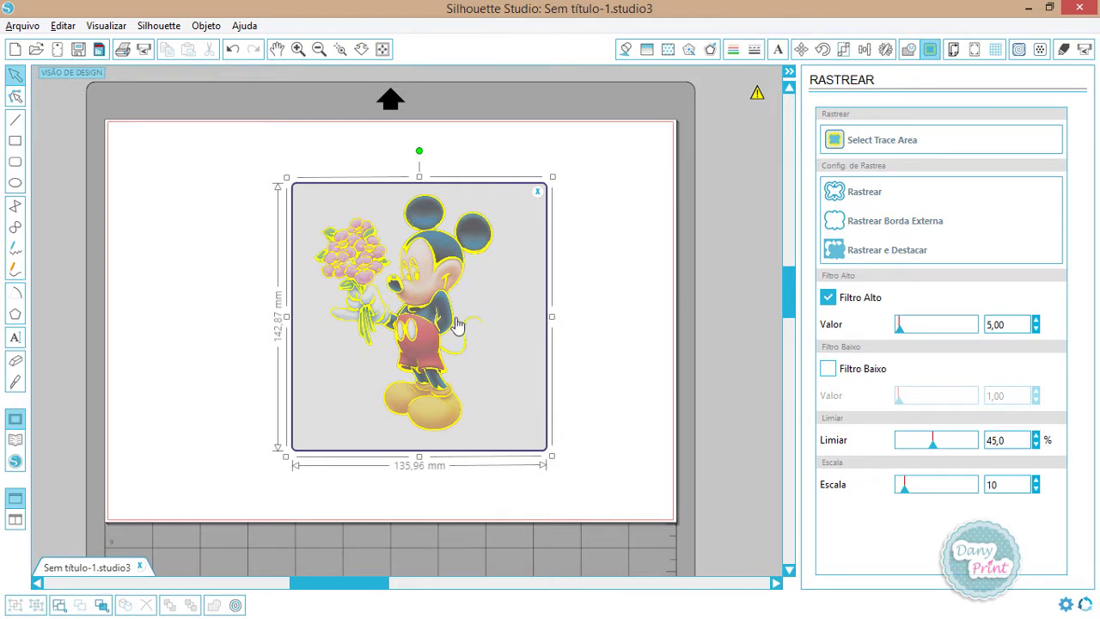
Enable the low filter (Filtro Baixo) for the trace and try a threshold of 51.1%.
scroll(400, 313, "up", 2)
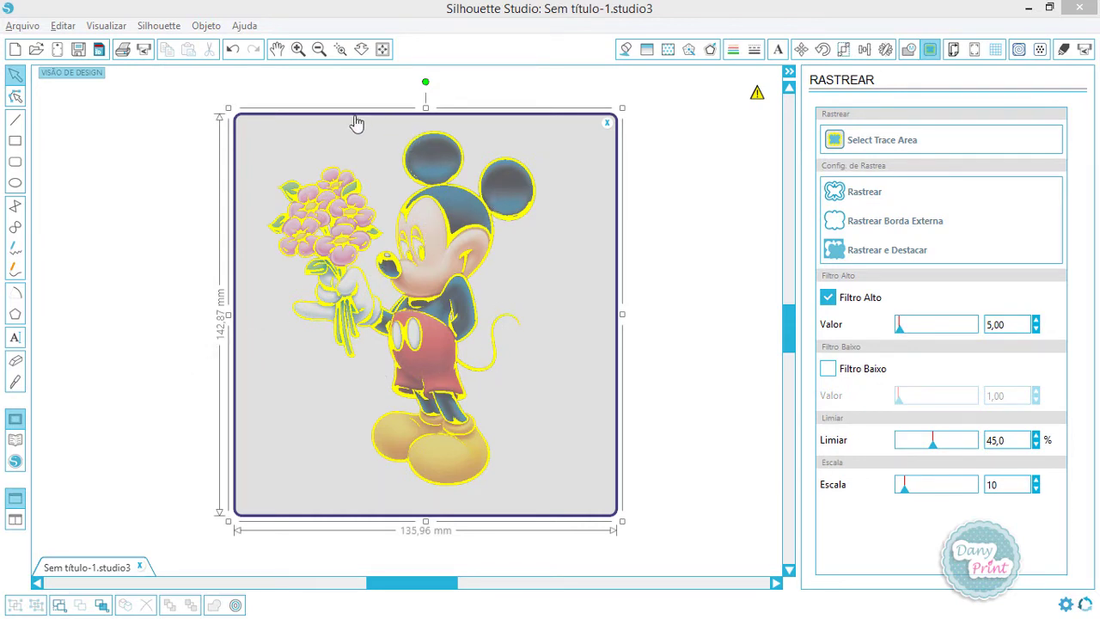
left_click(298, 49)
left_click(298, 49)
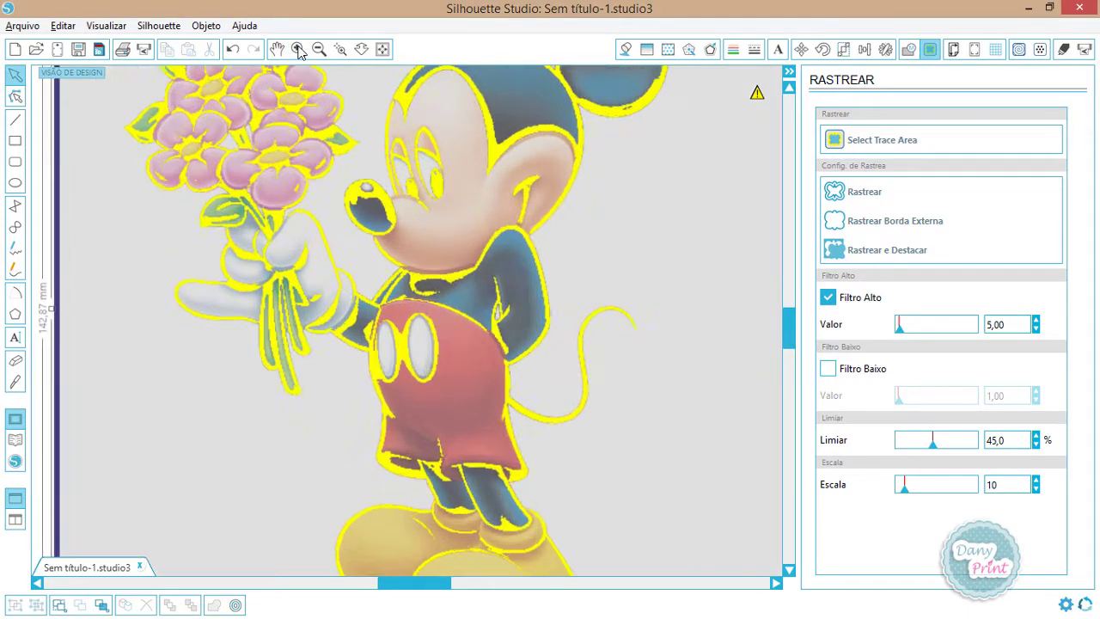
scroll(593, 279, "up", 5)
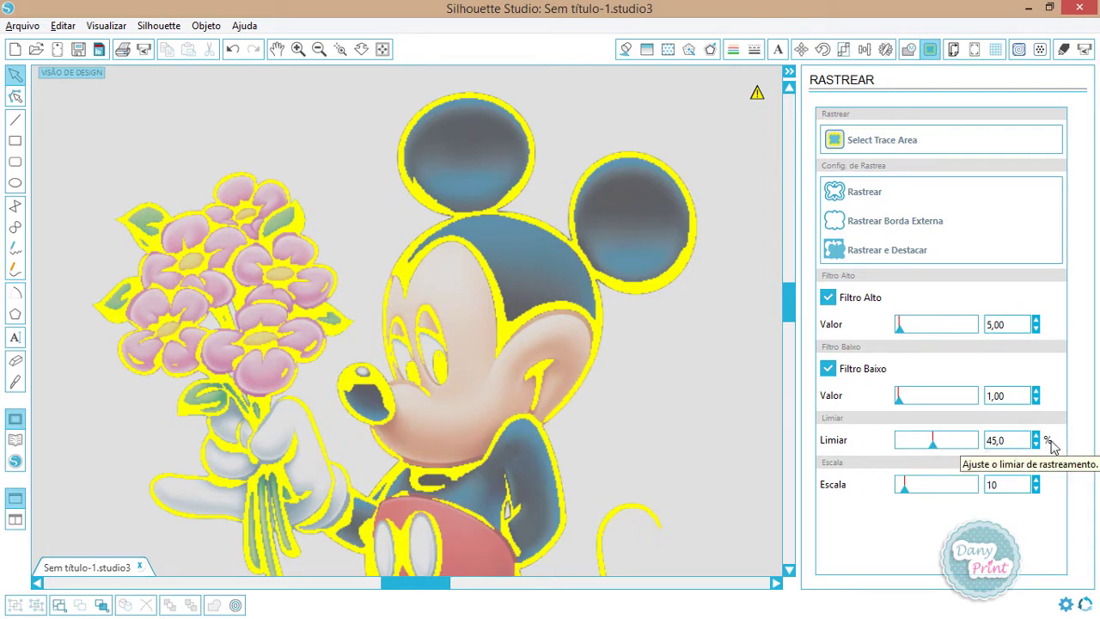
mouse_move(937, 446)
left_mouse_down()
mouse_move(959, 452)
mouse_move(937, 447)
left_mouse_up()
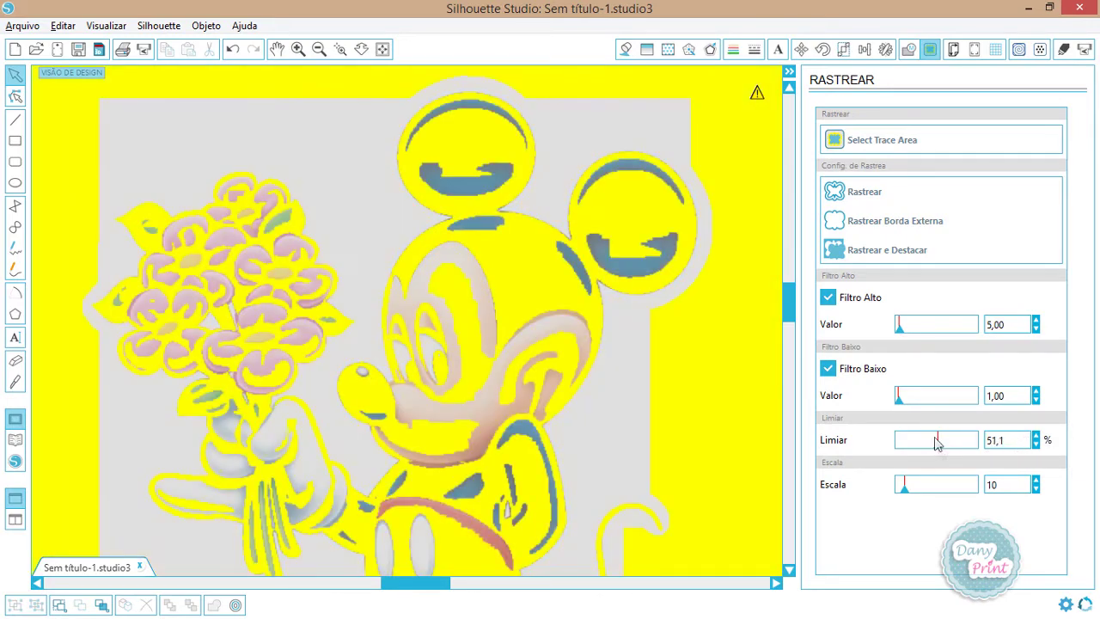
Disable the high filter (Filtro Alto) and set the trace threshold to 95.4% and the scale to 4.
left_click(838, 299)
left_click_drag(935, 444, 960, 442)
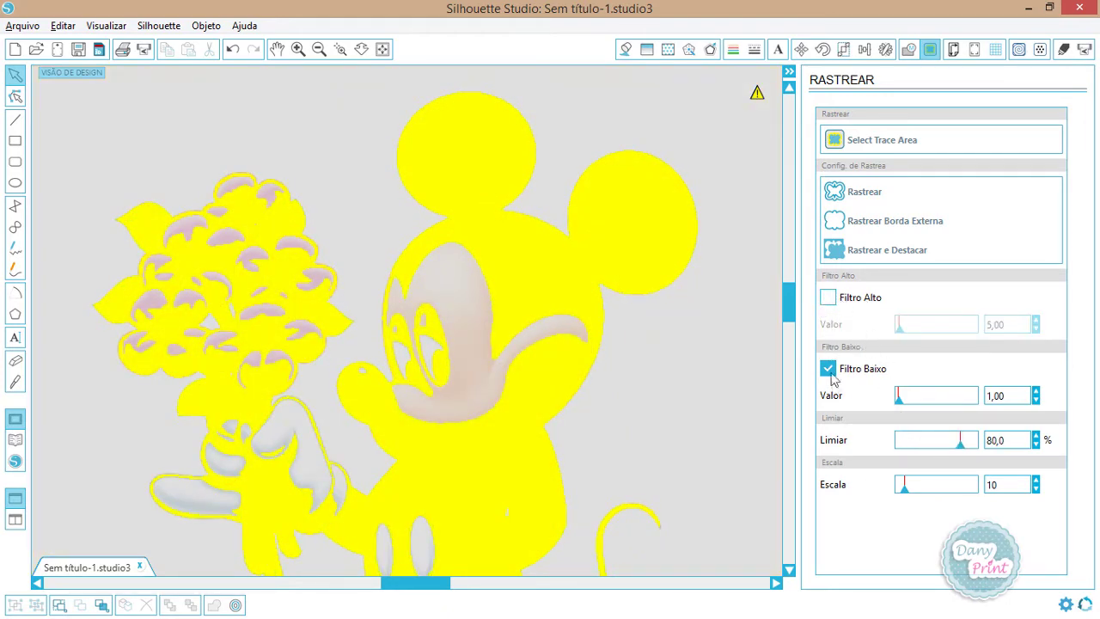
left_click(964, 442)
mouse_move(960, 451)
left_mouse_down()
mouse_move(946, 450)
mouse_move(974, 449)
left_mouse_up()
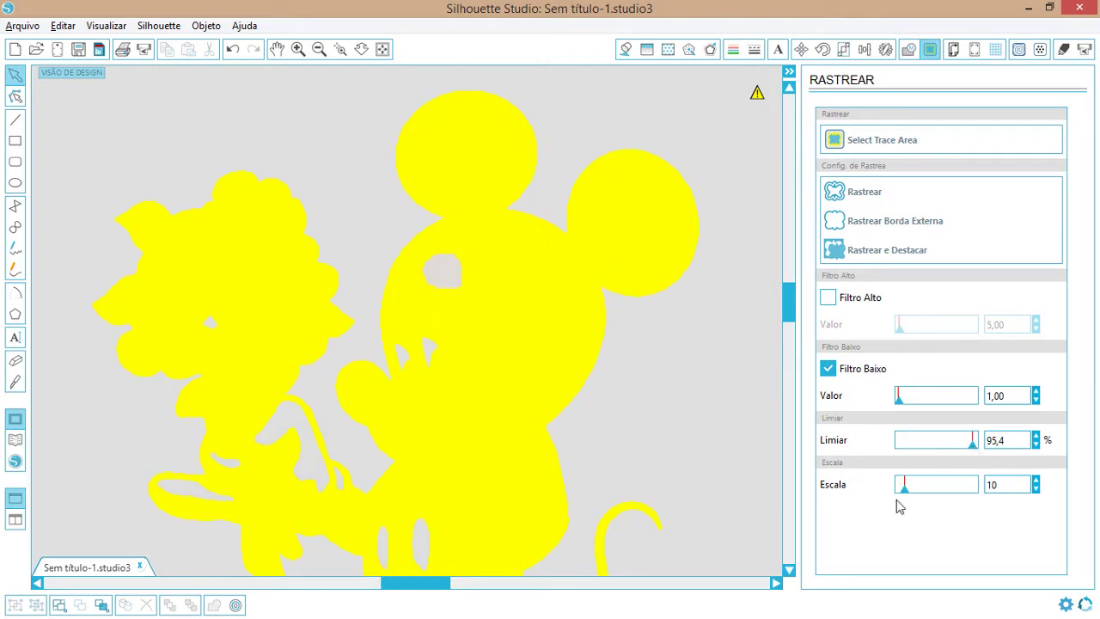
left_click_drag(903, 488, 898, 489)
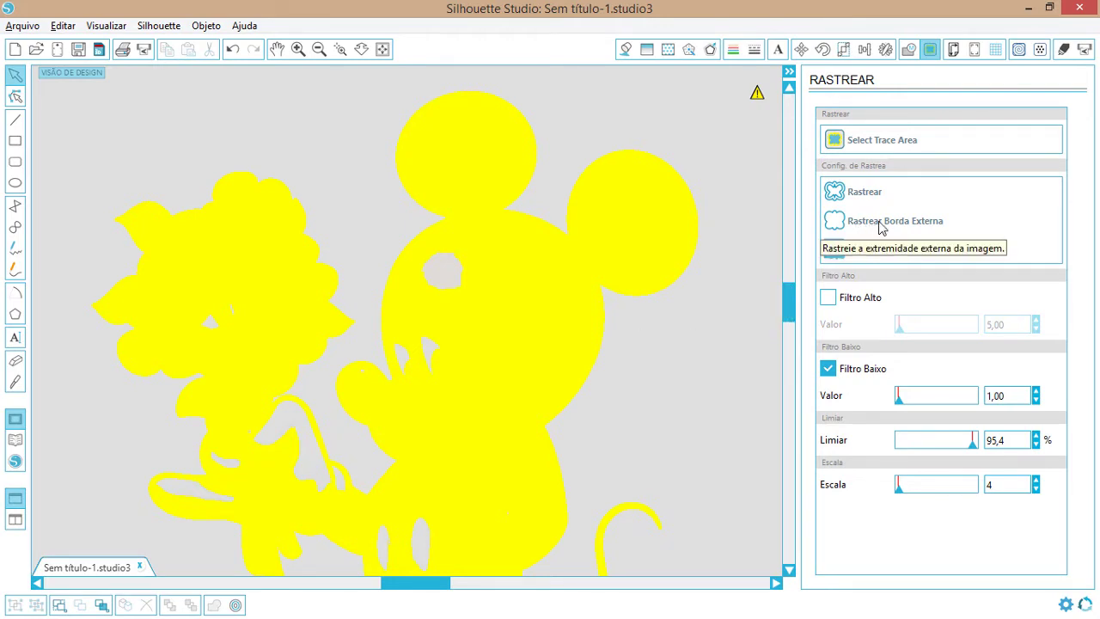
Trace only the outer edge of the Mickey figure with Rastrear Borda Externa.
scroll(784, 320, "down", 3)
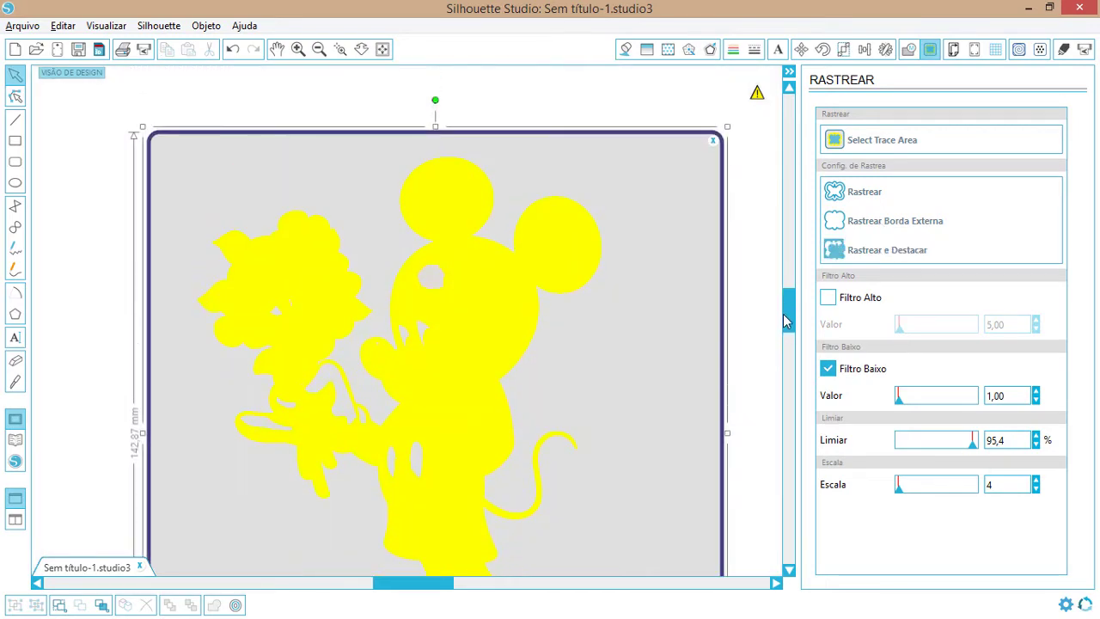
scroll(785, 321, "down", 1)
mouse_move(787, 322)
left_mouse_down()
mouse_move(785, 348)
mouse_move(785, 335)
left_mouse_up()
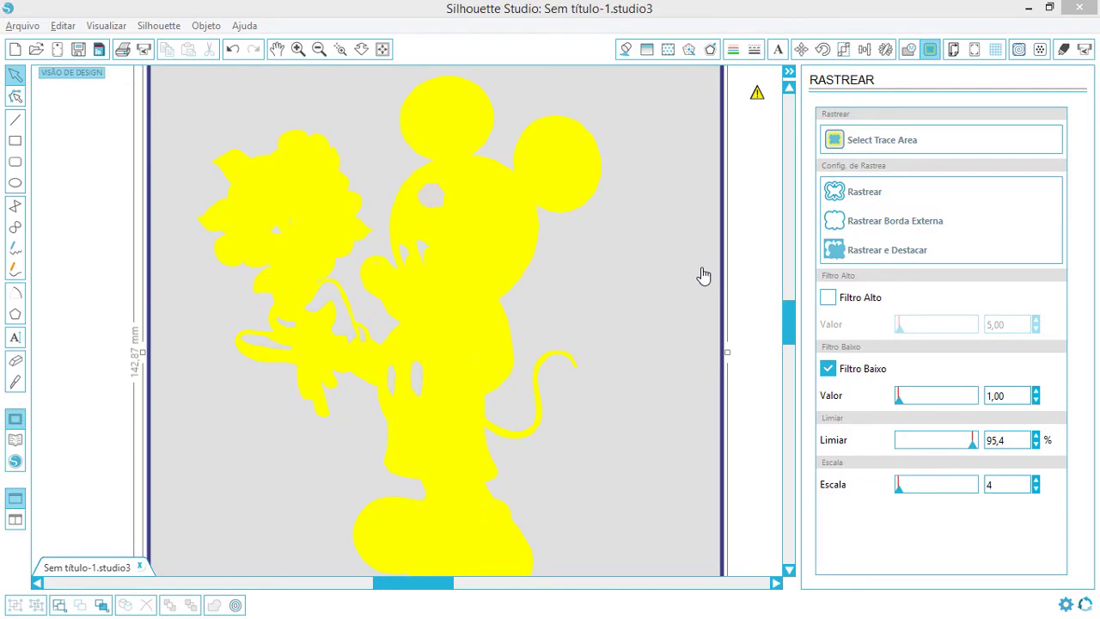
key("alt+Tab")
key("Escape")
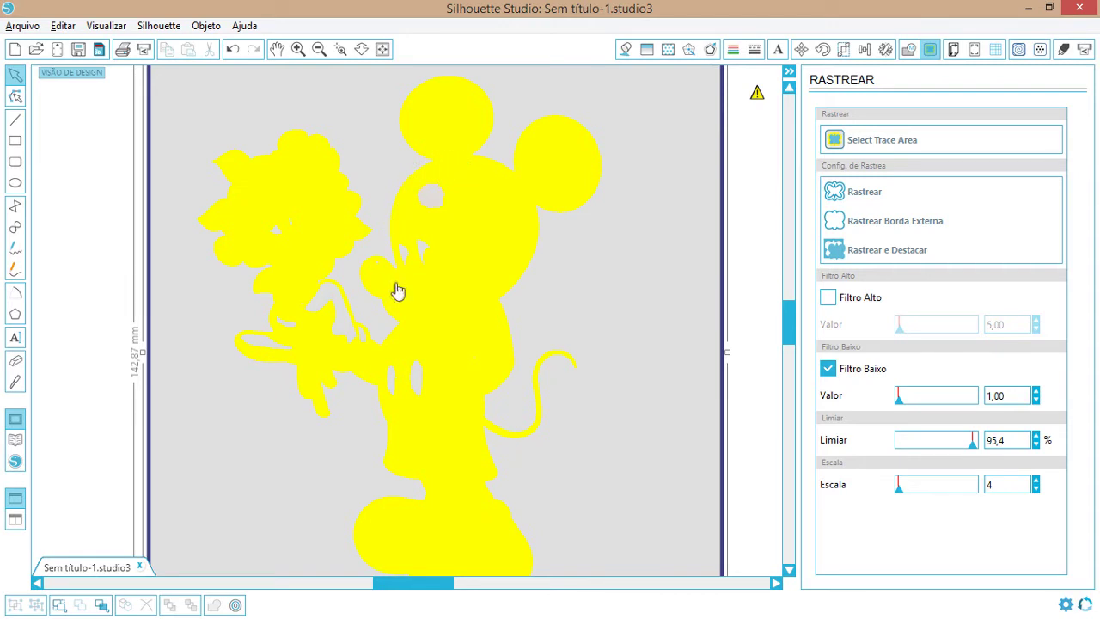
left_click(868, 224)
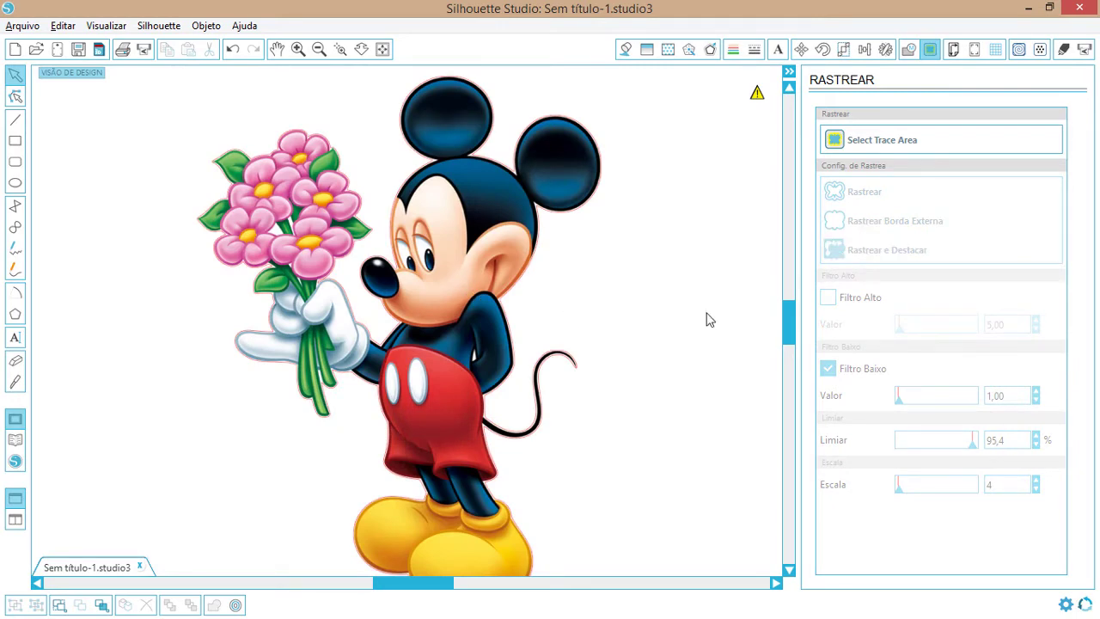
Separate the Mickey image from its traced outline, placing the image on the page's left side and the outline on the right.
left_click(383, 49)
left_click_drag(447, 291, 254, 286)
left_click(343, 301)
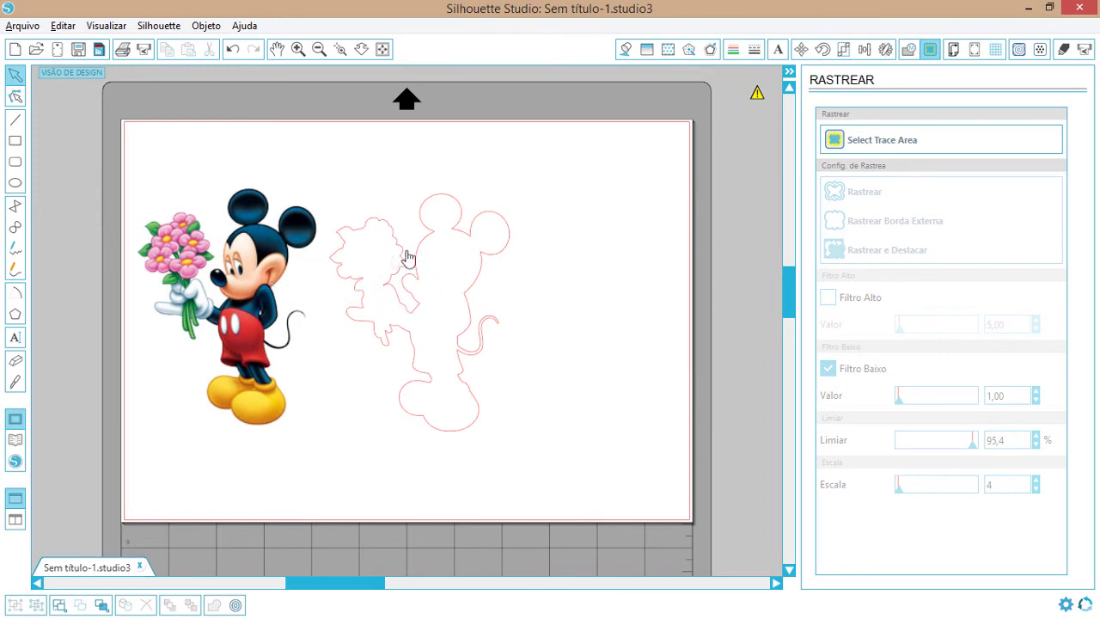
left_click_drag(410, 300, 495, 294)
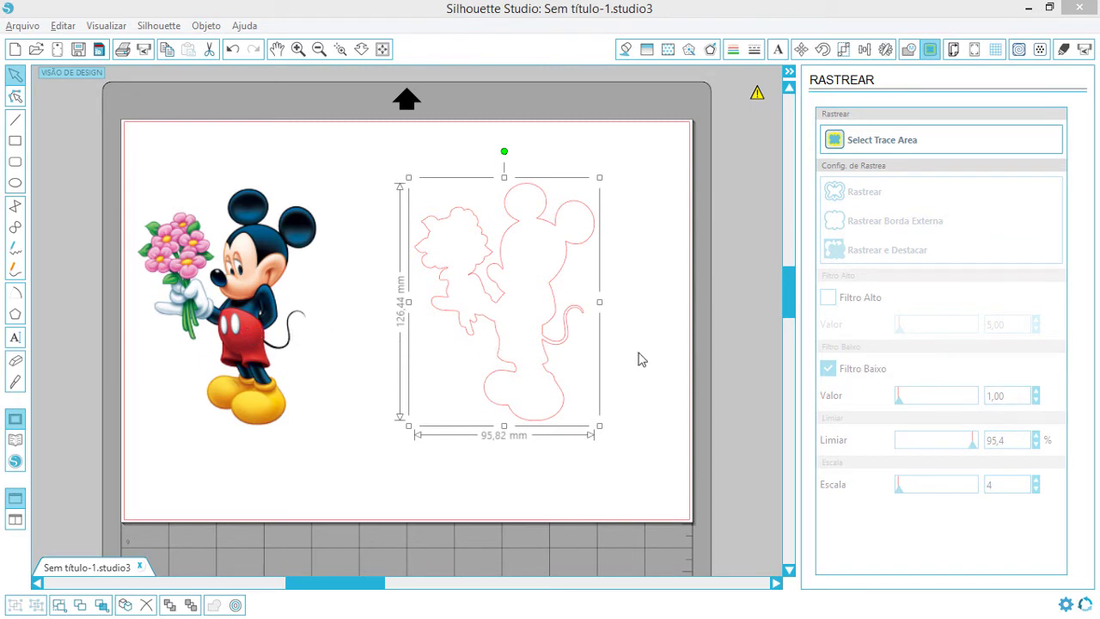
Move the Mickey image and its traced outline together past the page's right edge to clear the page.
left_click(264, 308)
left_click_drag(265, 308, 743, 338)
mouse_move(555, 324)
left_mouse_down()
mouse_move(755, 356)
mouse_move(746, 352)
left_mouse_up()
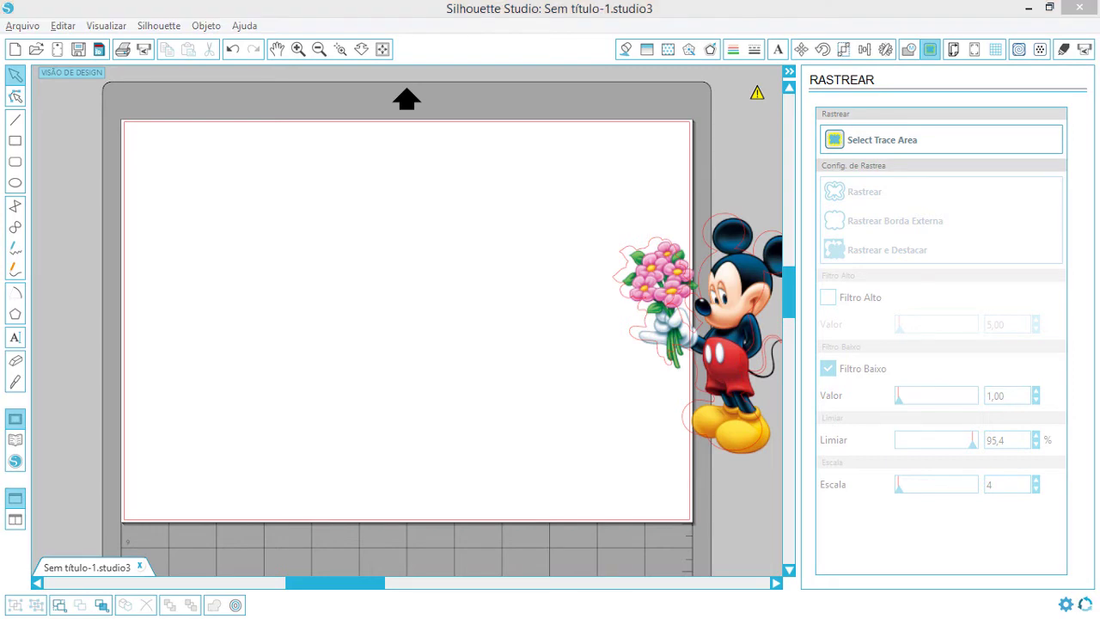
Switch to the browser and examine the preview of the white-background Mickey waving a hand and its image-saving options.
key("alt+Tab")
left_click_drag(1092, 115, 1093, 90)
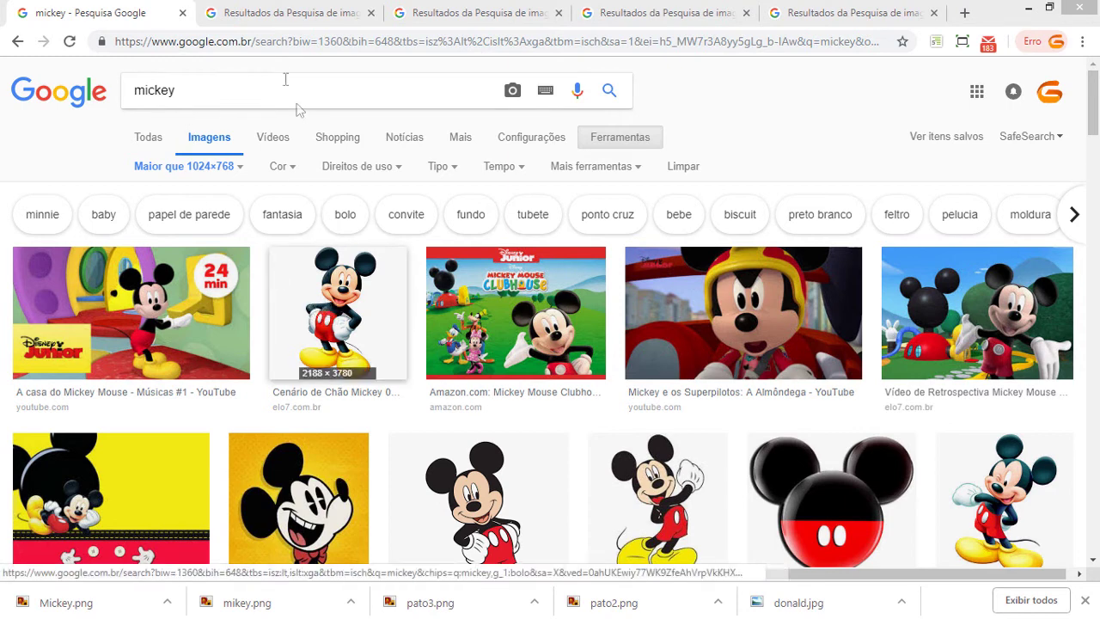
left_click(289, 15)
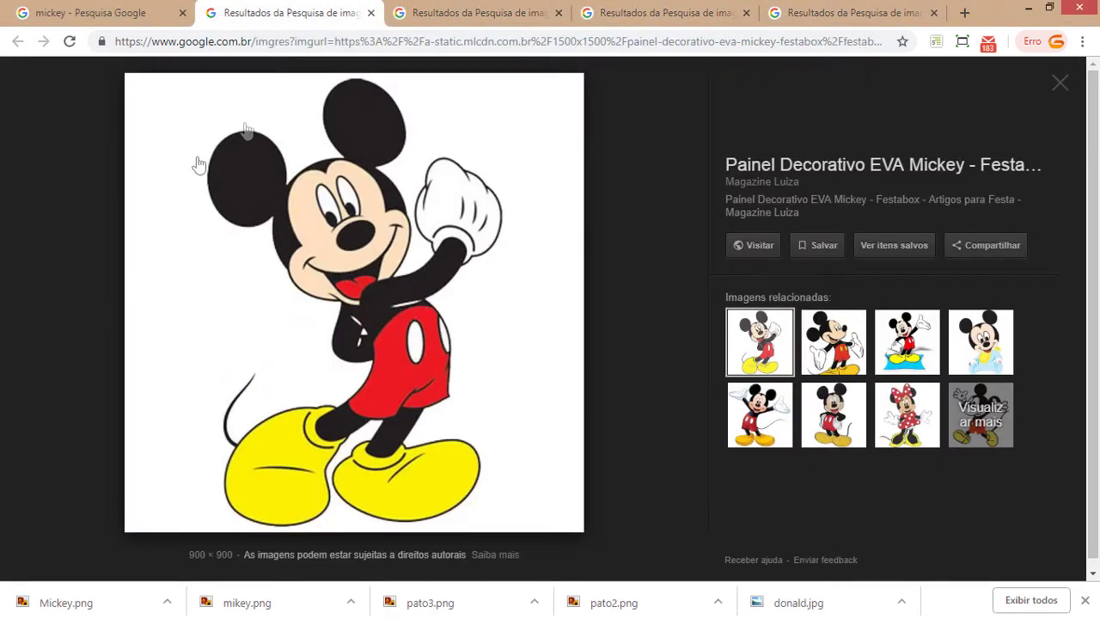
right_click(330, 237)
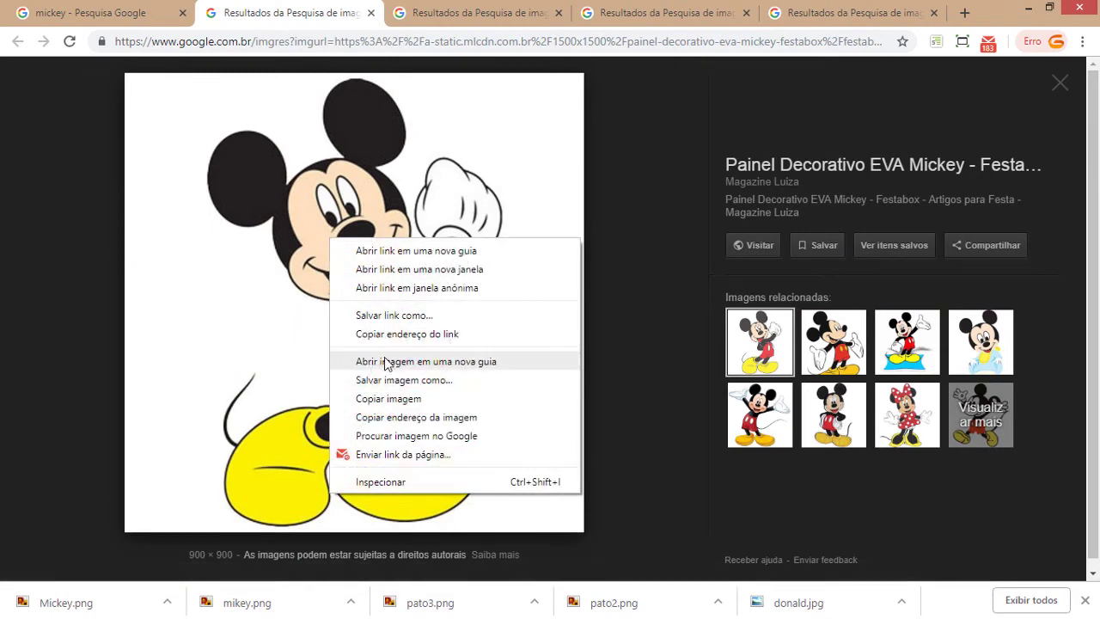
left_click(625, 375)
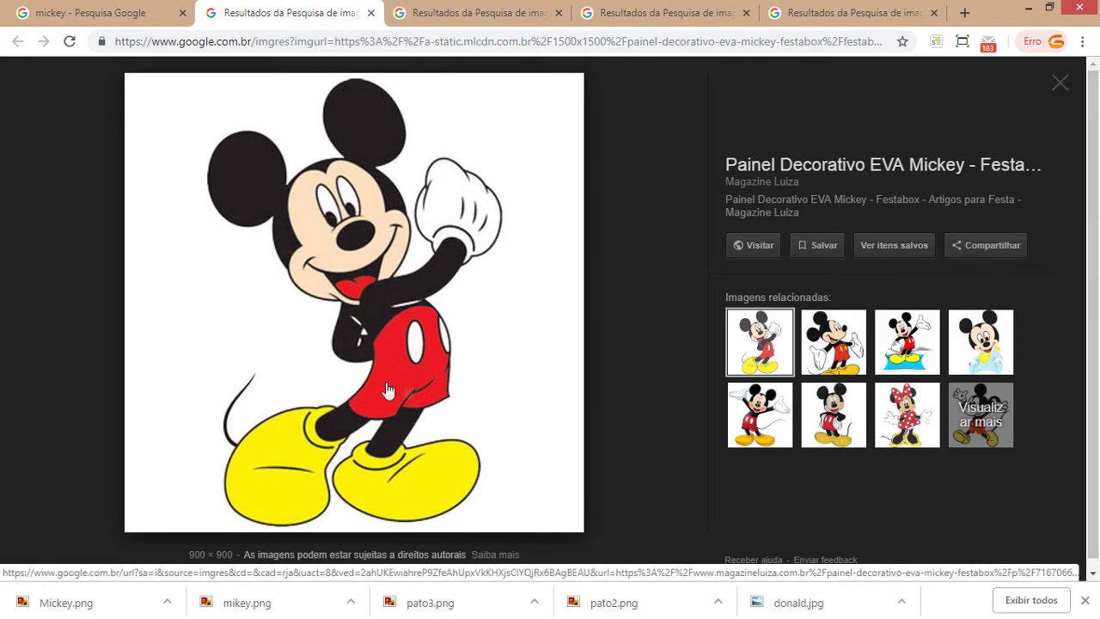
Open the standing white-background Mickey from the mickey image search results in a new browser tab, returning to the waving Mickey preview.
left_click(117, 20)
right_click(333, 306)
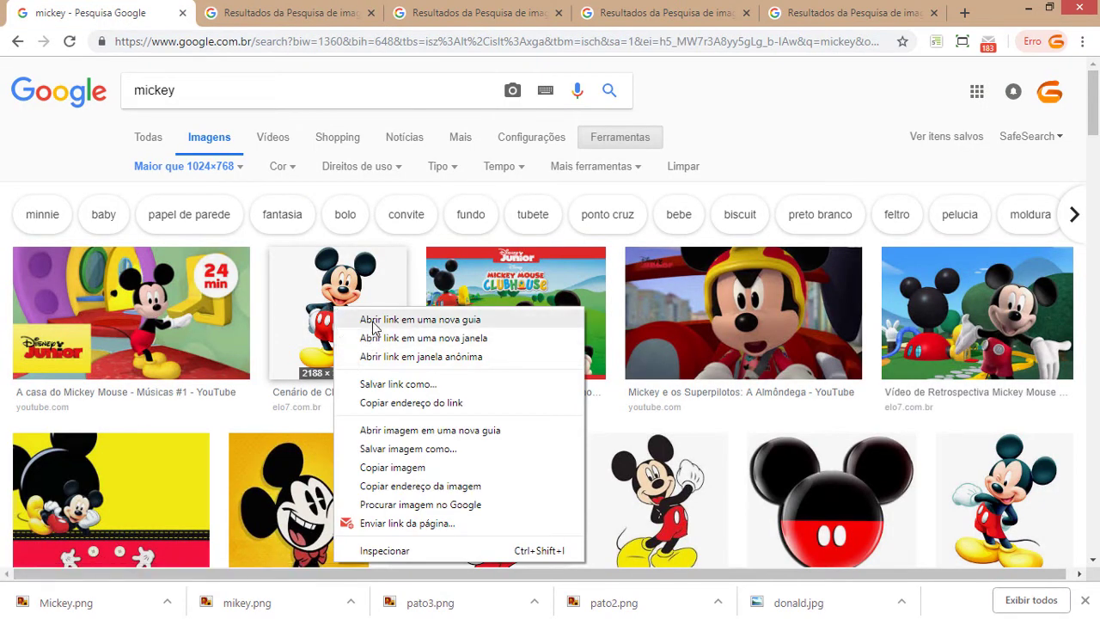
left_click(352, 319)
left_click(692, 12)
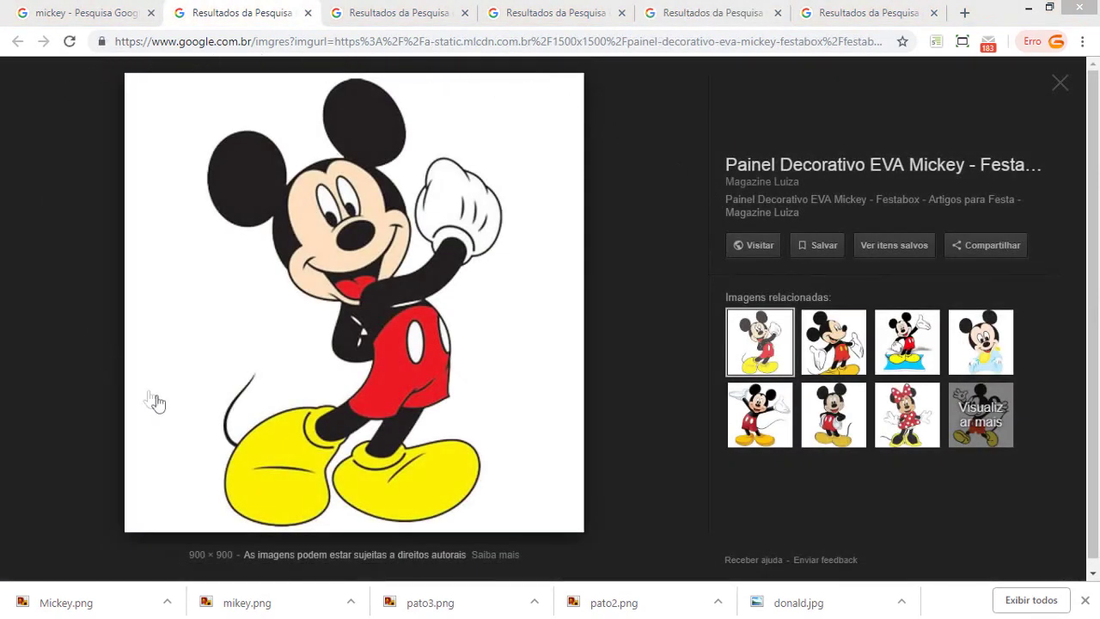
Open the waving Mickey image at full size in its own browser tab.
right_click(367, 269)
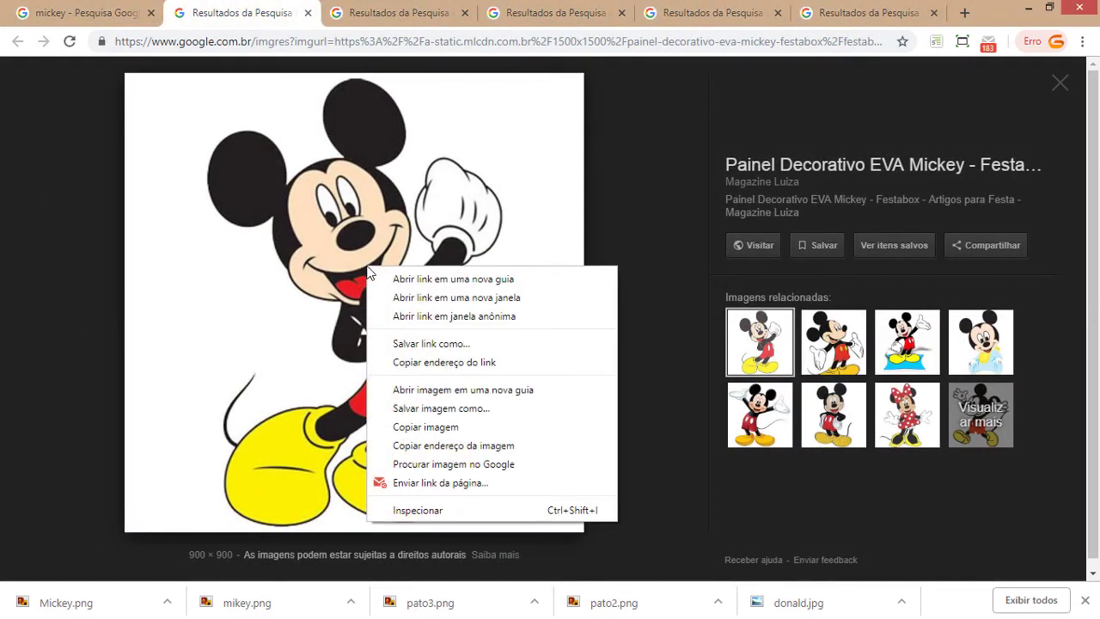
left_click(407, 392)
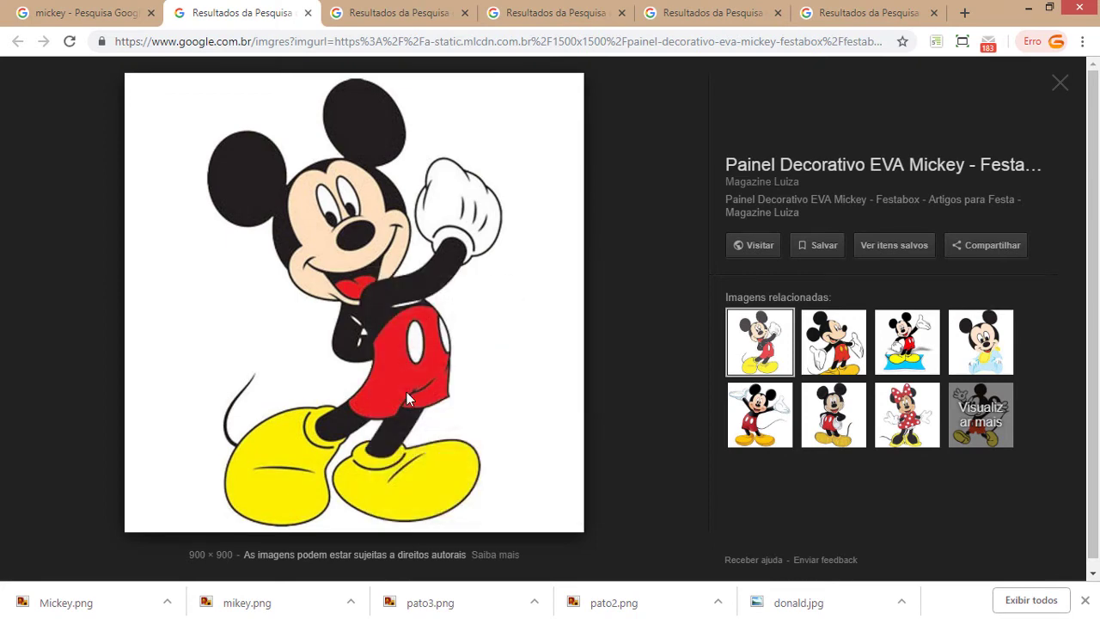
left_click(344, 13)
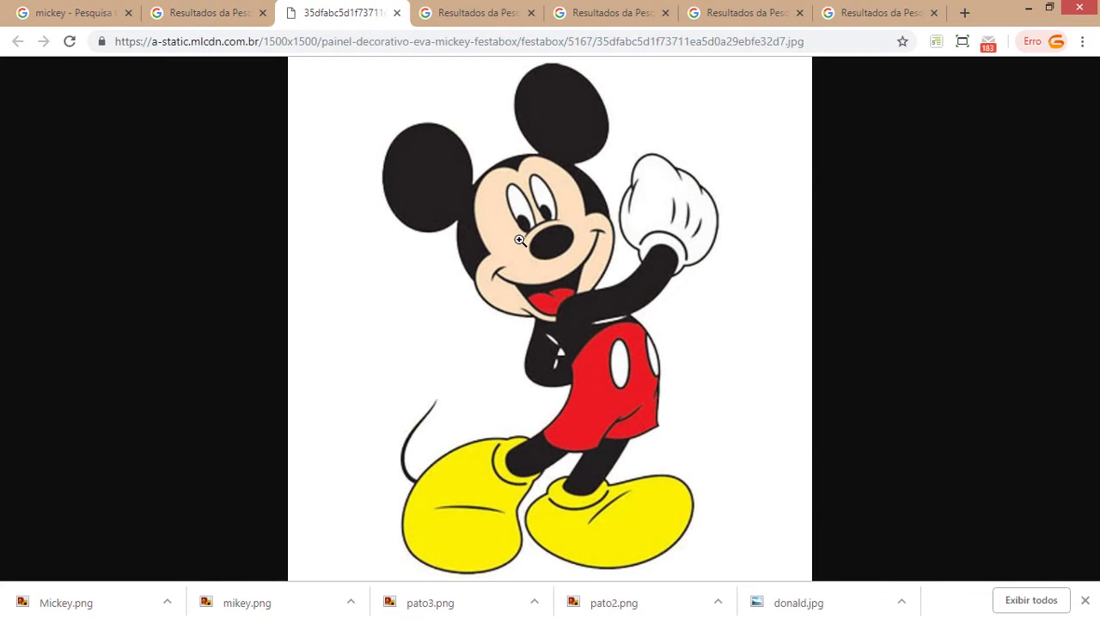
Save the waving Mickey image to the desktop as a JPEG named mikey 3.
right_click(517, 212)
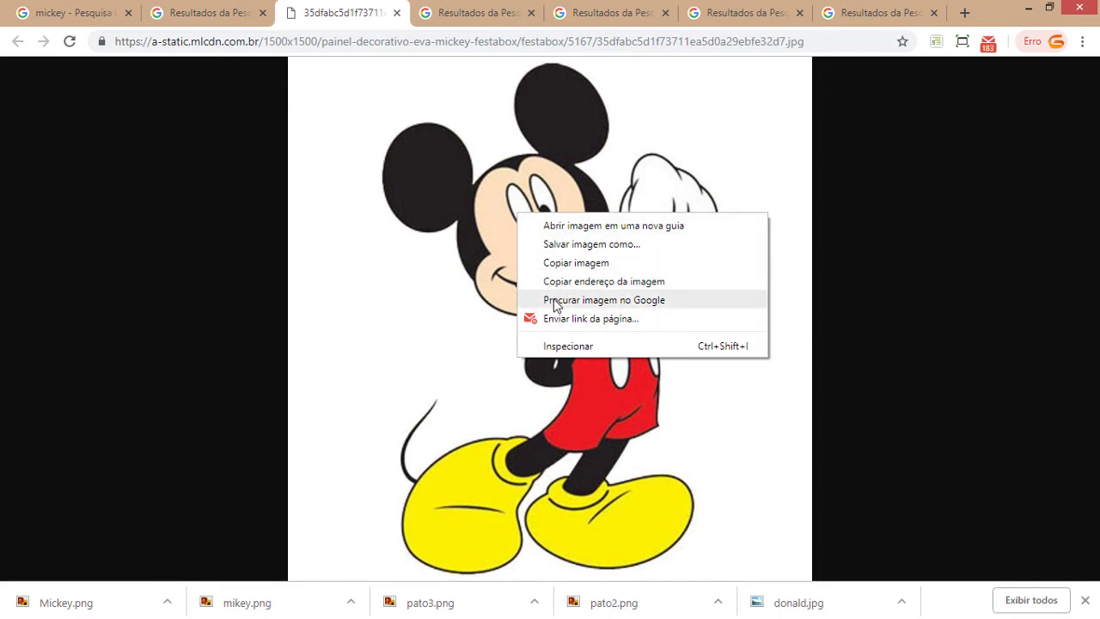
left_click(557, 244)
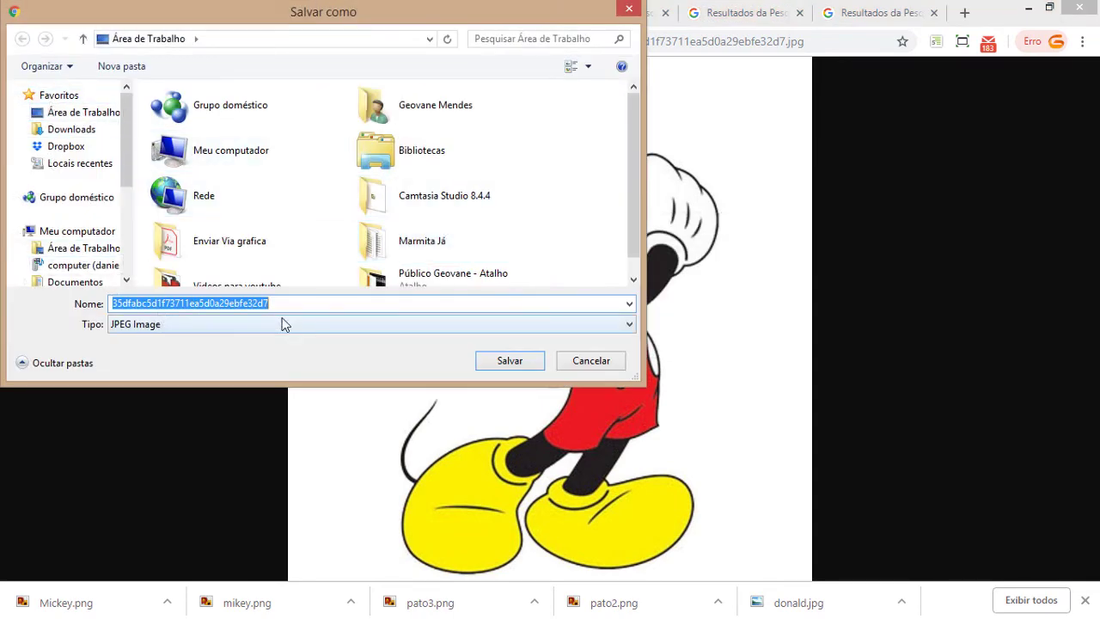
type("mikey")
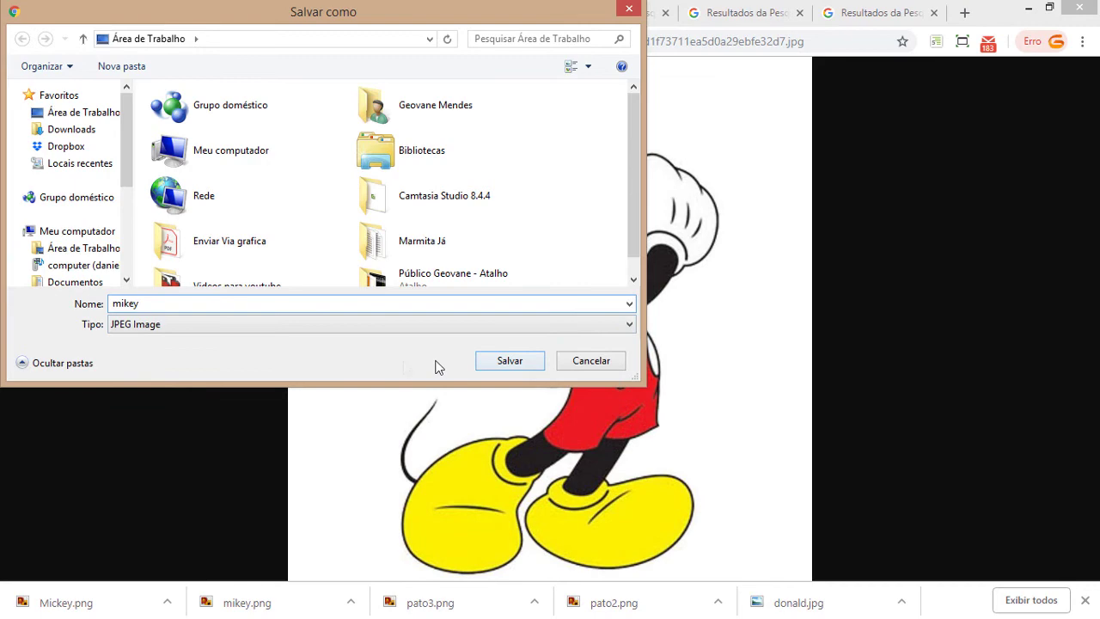
type(" 3")
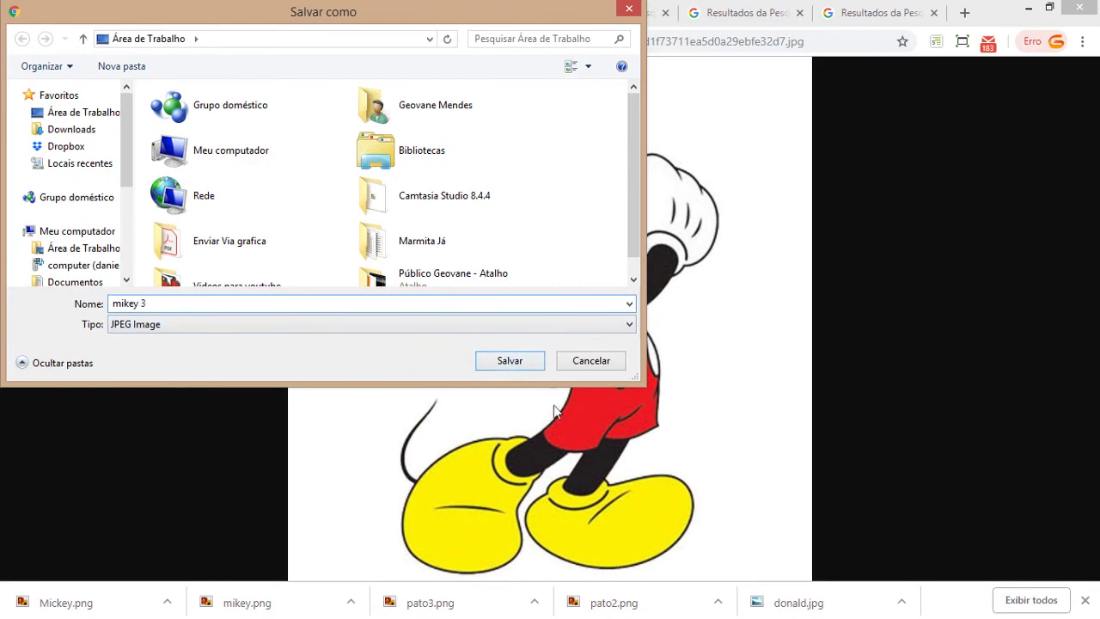
left_click(515, 364)
Switch to Silhouette Studio, shift the waving Mickey image to the page's left side, and scale it down proportionally.
key("alt+Tab")
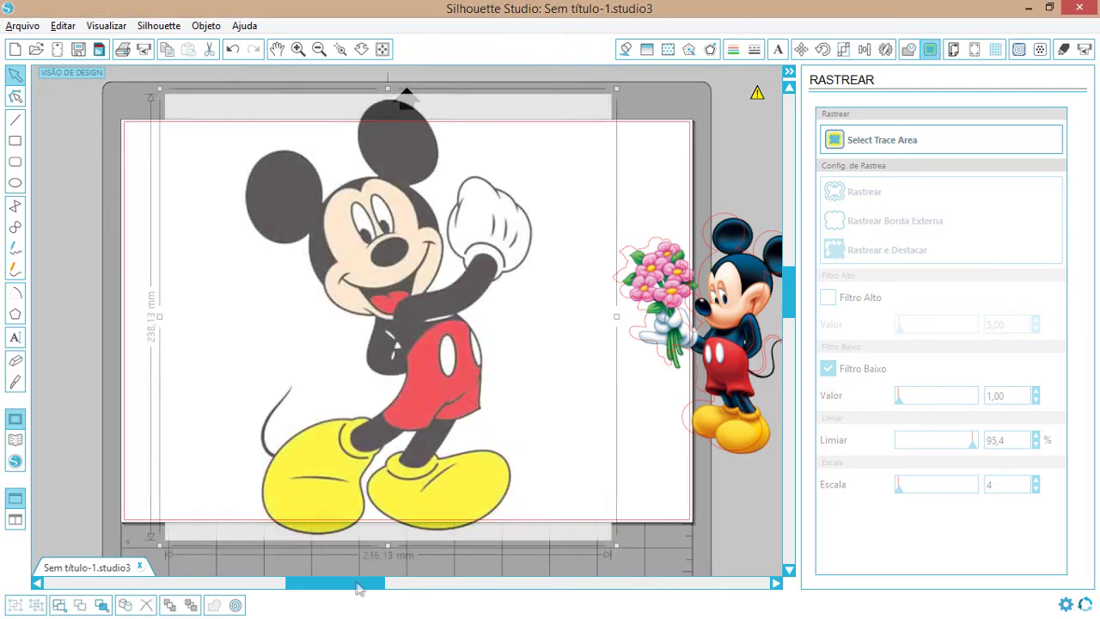
left_click_drag(358, 584, 307, 584)
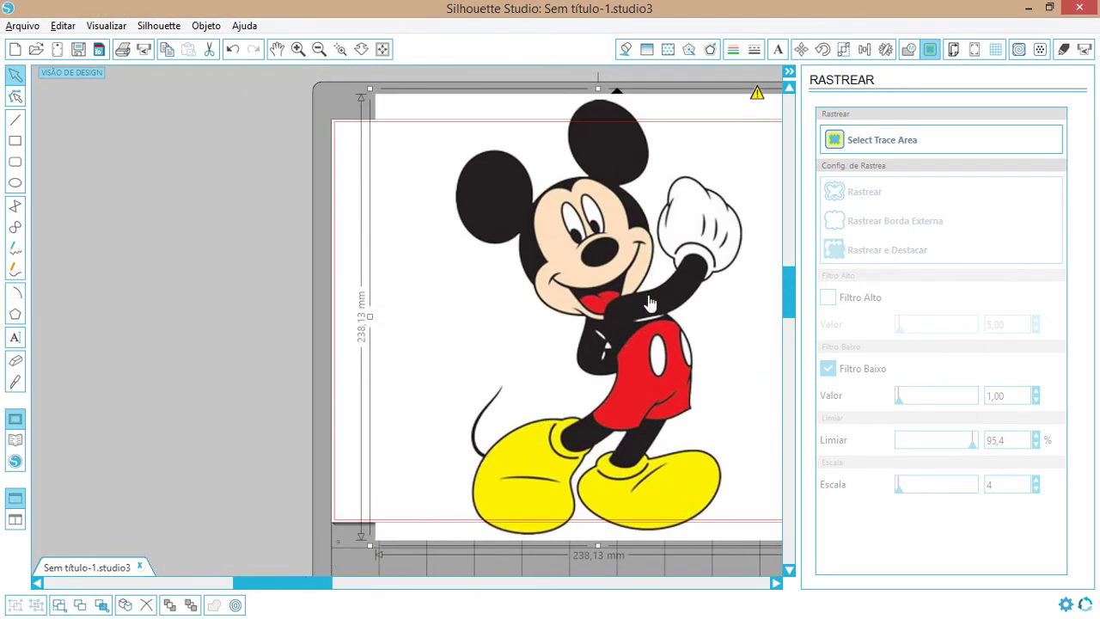
left_click_drag(651, 303, 336, 299)
left_click_drag(514, 89, 381, 223)
left_click_drag(303, 323, 226, 247)
left_click_drag(307, 584, 261, 585)
left_click_drag(347, 334, 308, 338)
Move the waving Mickey image onto the page and scale it down to about 147 mm square.
left_click_drag(327, 404, 681, 381)
left_click_drag(226, 583, 332, 592)
left_click_drag(286, 371, 410, 368)
left_click(461, 221)
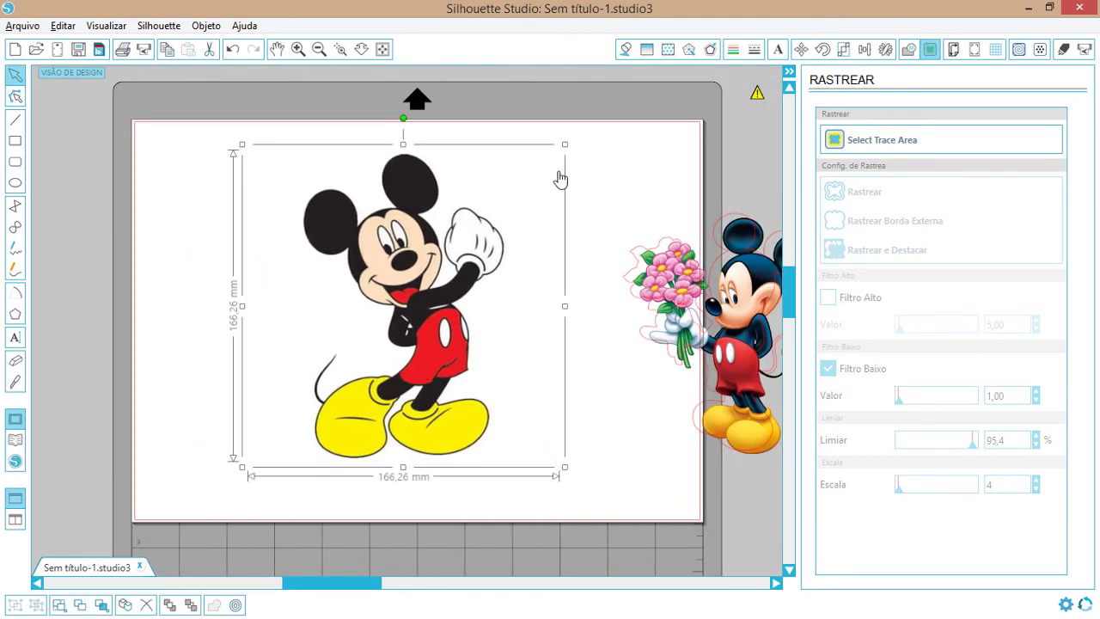
left_click_drag(565, 143, 528, 180)
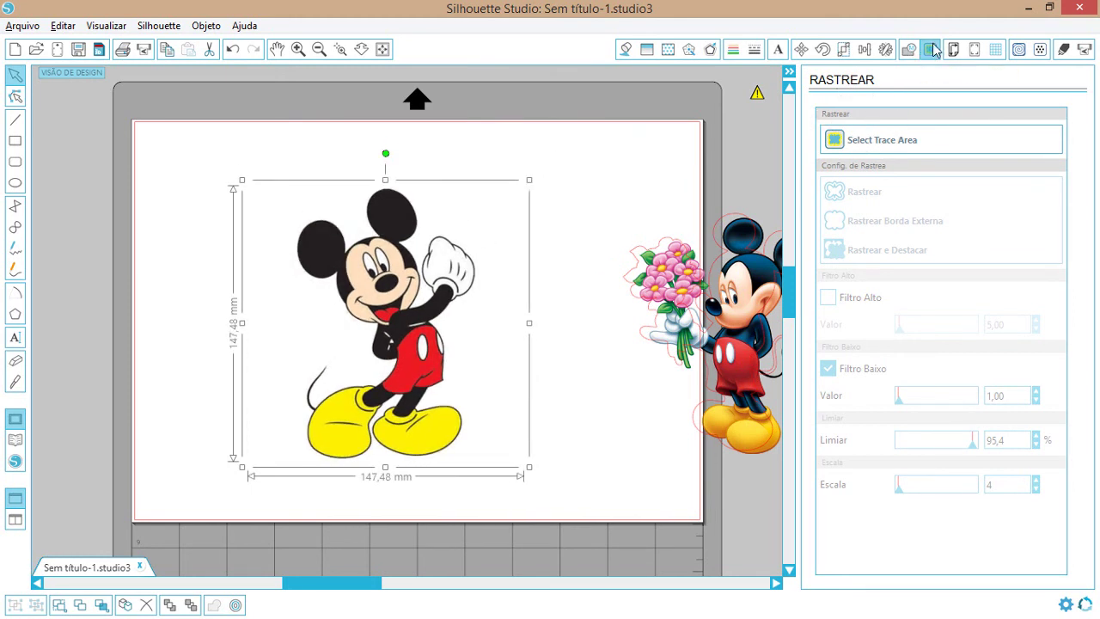
Mark a trace area about 165 mm high around the waving Mickey, with Filtro Alto off and Filtro Baixo on.
left_click(835, 141)
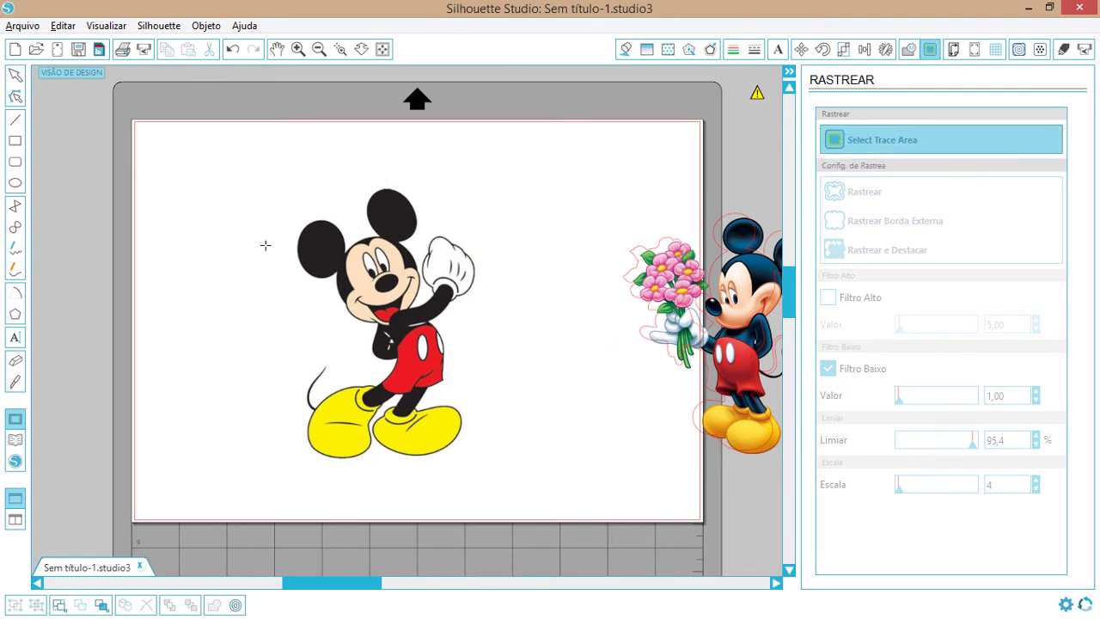
left_click_drag(252, 174, 510, 482)
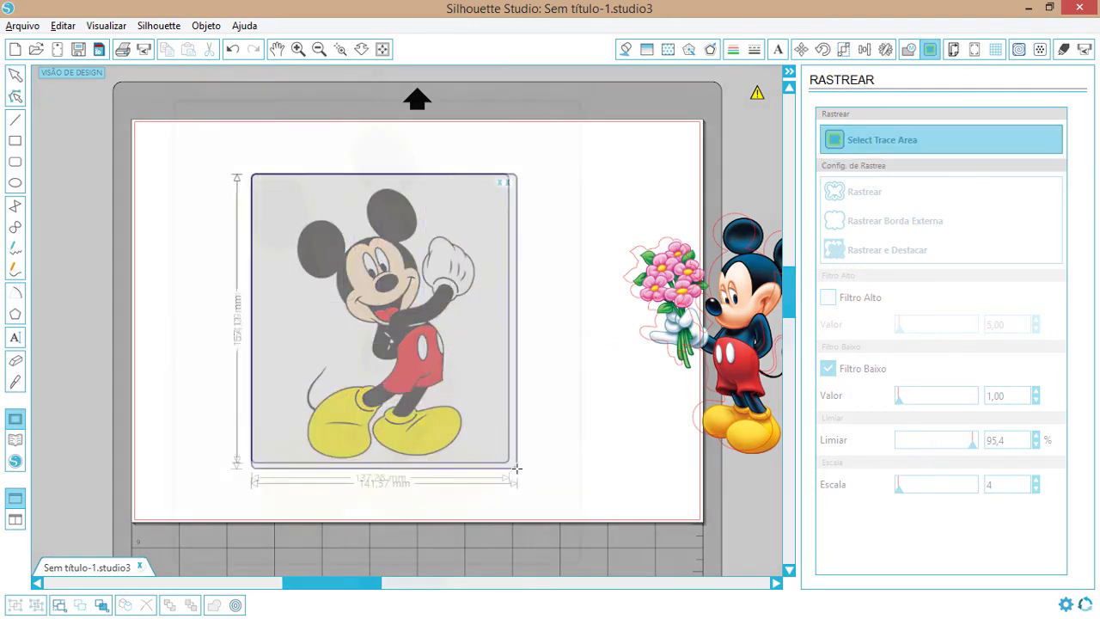
left_click(828, 298)
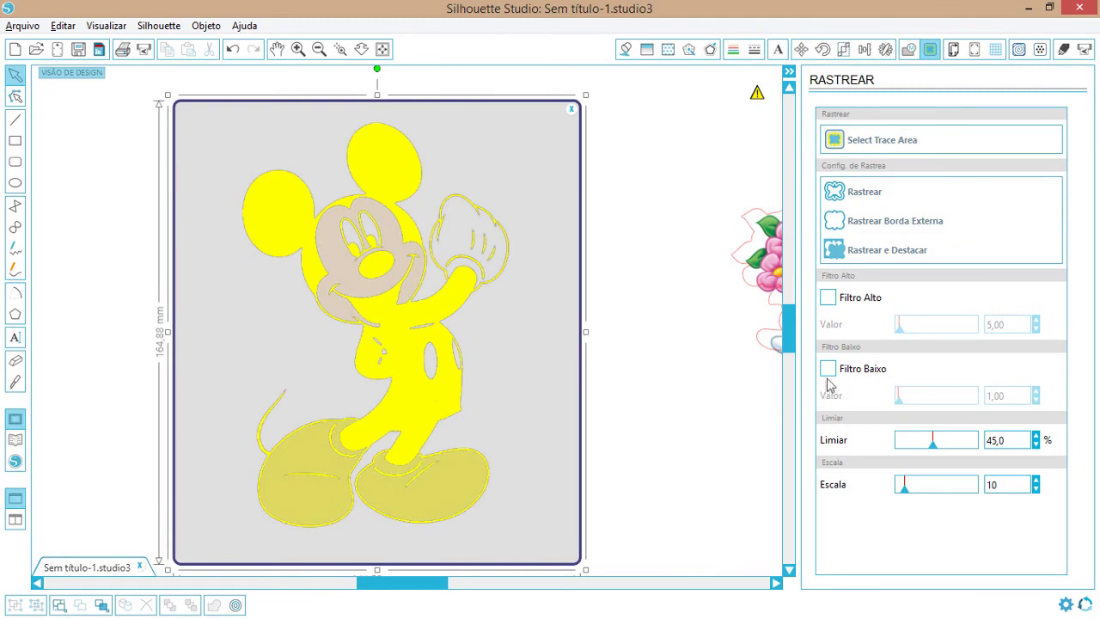
left_click(829, 371)
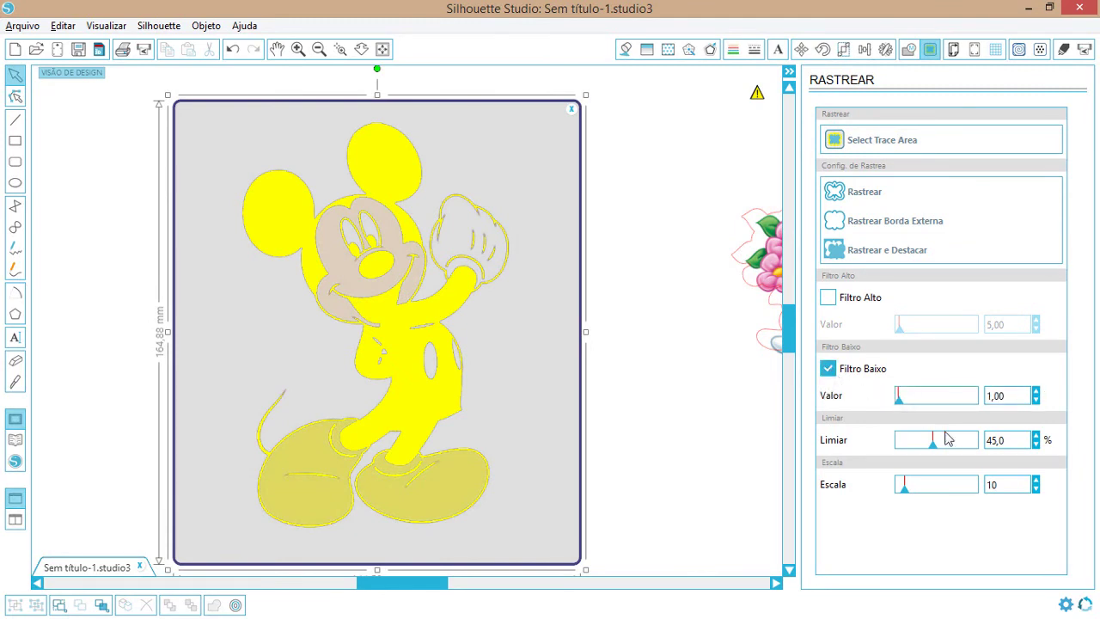
Set the trace's Limiar to 96,6 % and Escala to 6 so the figure is filled with yellow.
left_click_drag(939, 446, 983, 456)
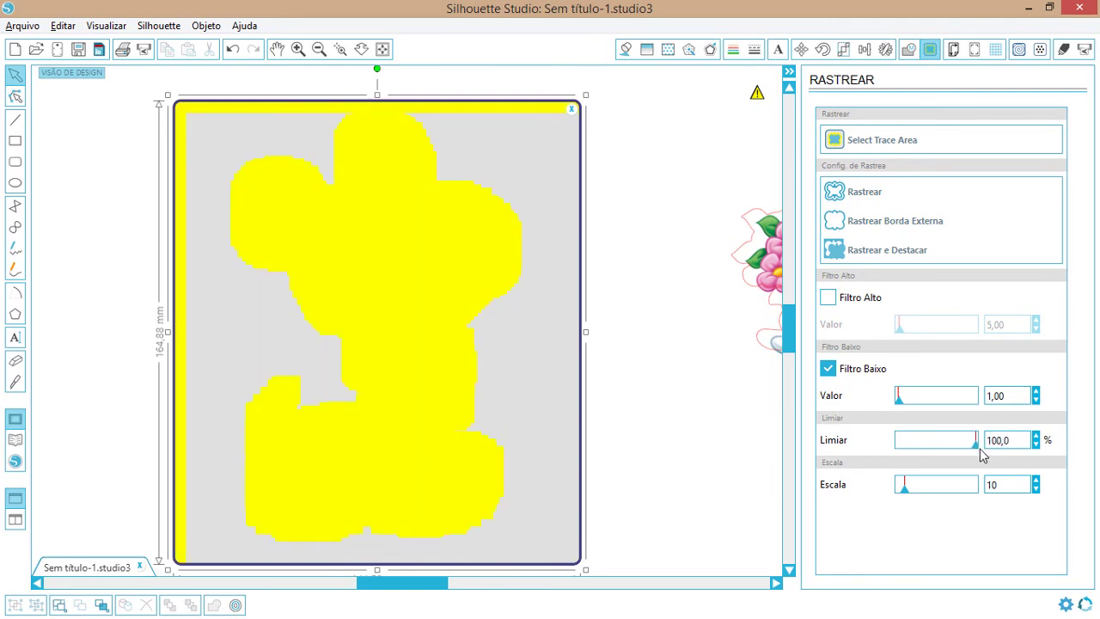
left_click_drag(982, 456, 975, 456)
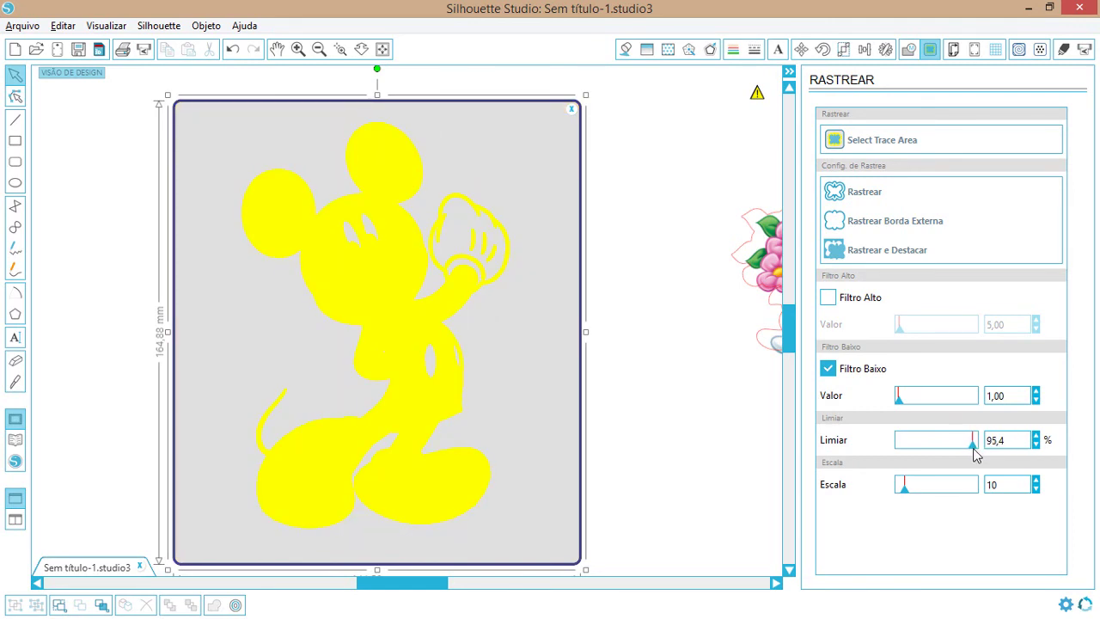
left_click(1036, 445)
mouse_move(905, 489)
left_mouse_down()
mouse_move(892, 492)
mouse_move(904, 491)
left_mouse_up()
left_click(1036, 489)
Extend the trace area's right, upper and left edges, giving it a height of about 171 mm.
left_click_drag(585, 331, 605, 332)
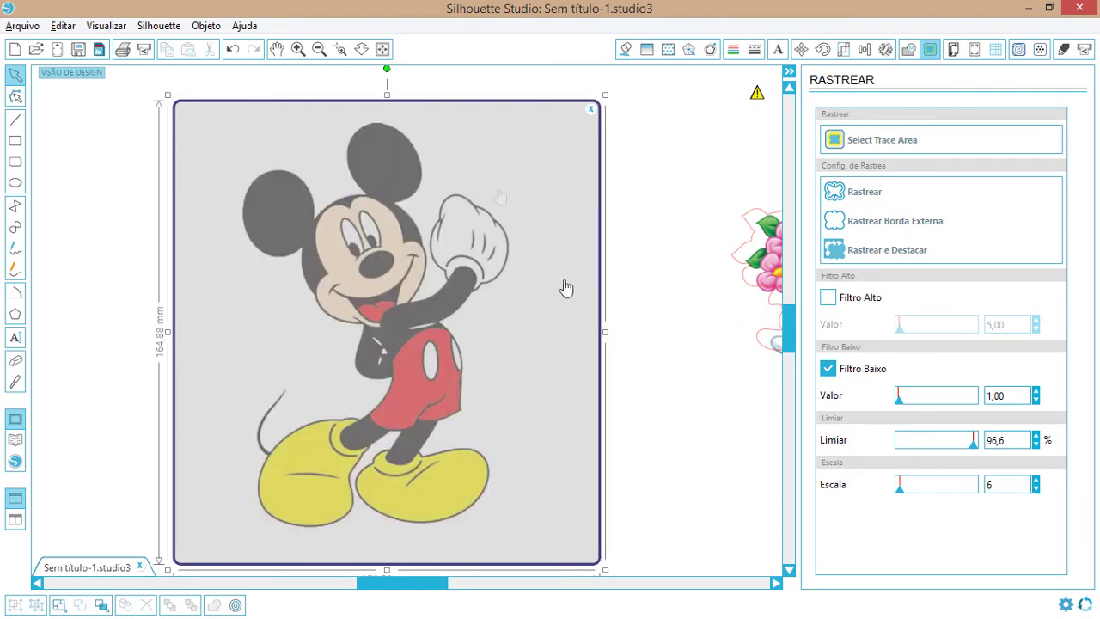
left_click_drag(385, 95, 385, 77)
left_click_drag(168, 324, 141, 323)
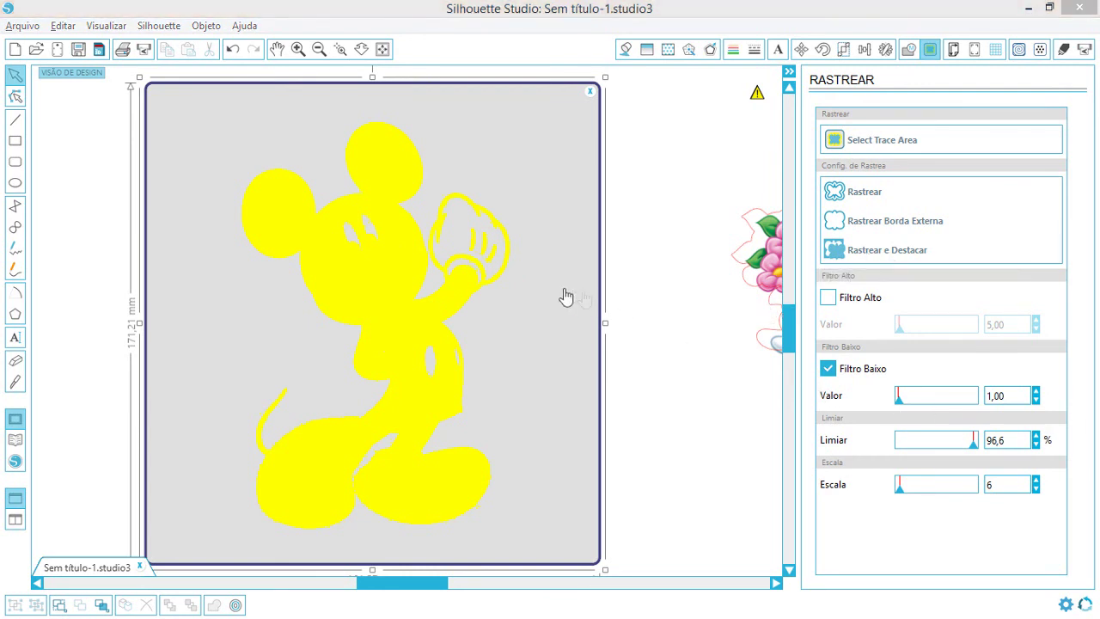
Detach the waving Mickey with Rastrear e Destacar and move the leftover white background off the page's left side.
left_click(846, 250)
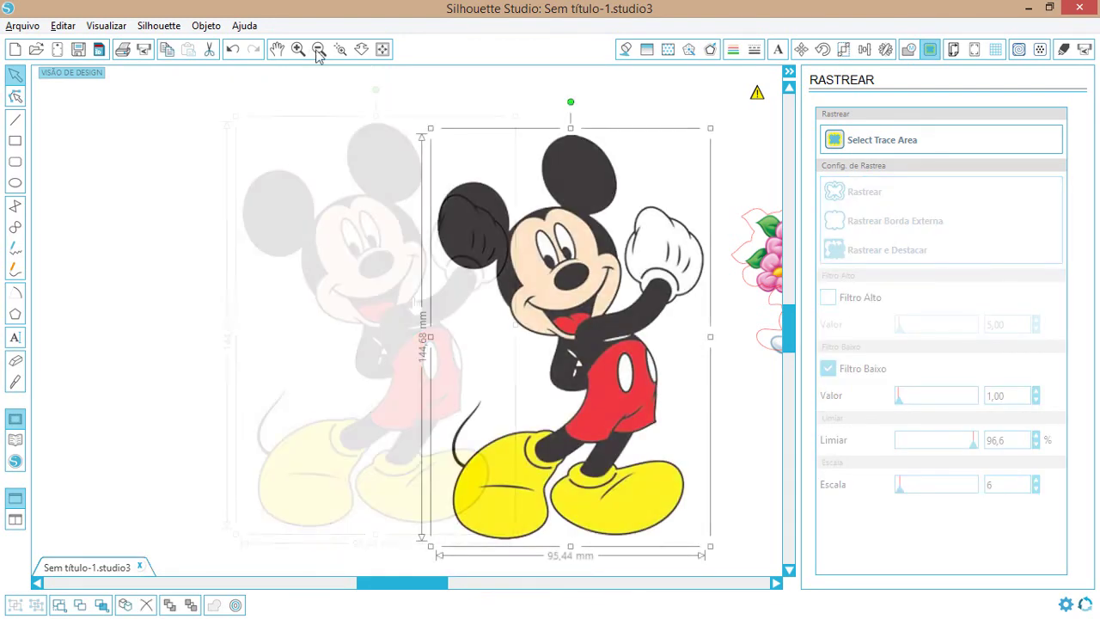
left_click(318, 49)
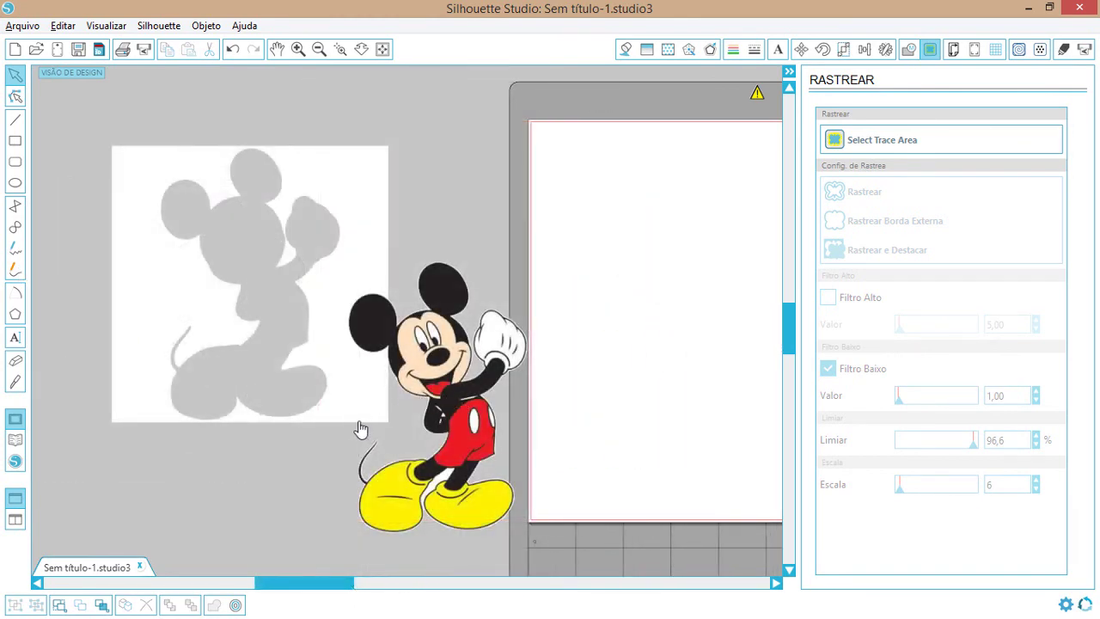
left_click_drag(364, 419, 315, 416)
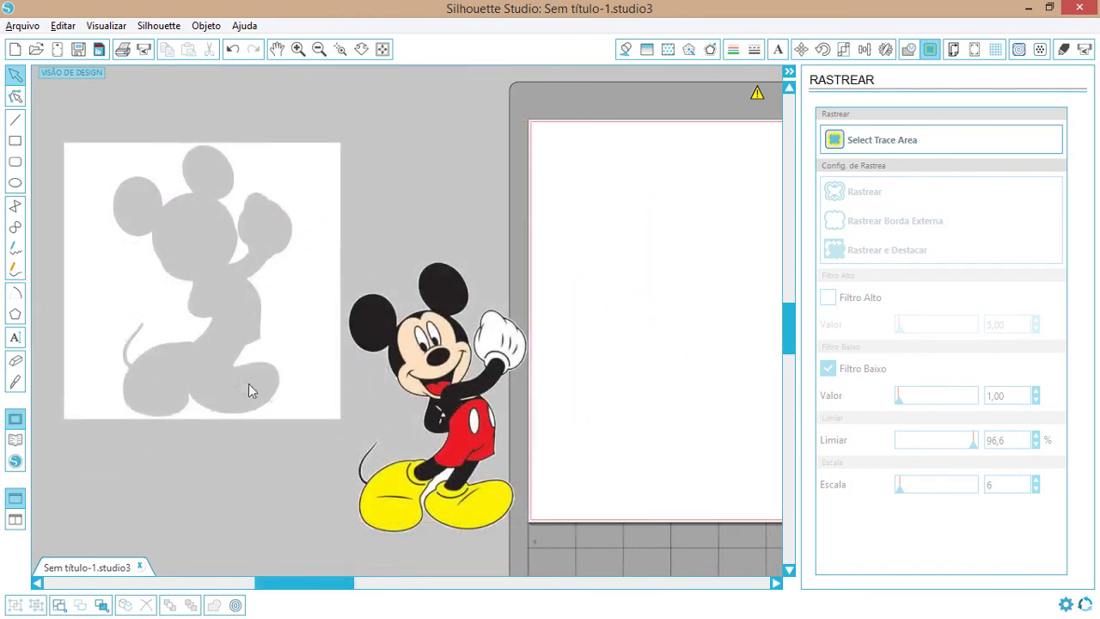
Place the detached waving Mickey on the page, clear of the leftover white background.
left_click_drag(444, 405, 614, 336)
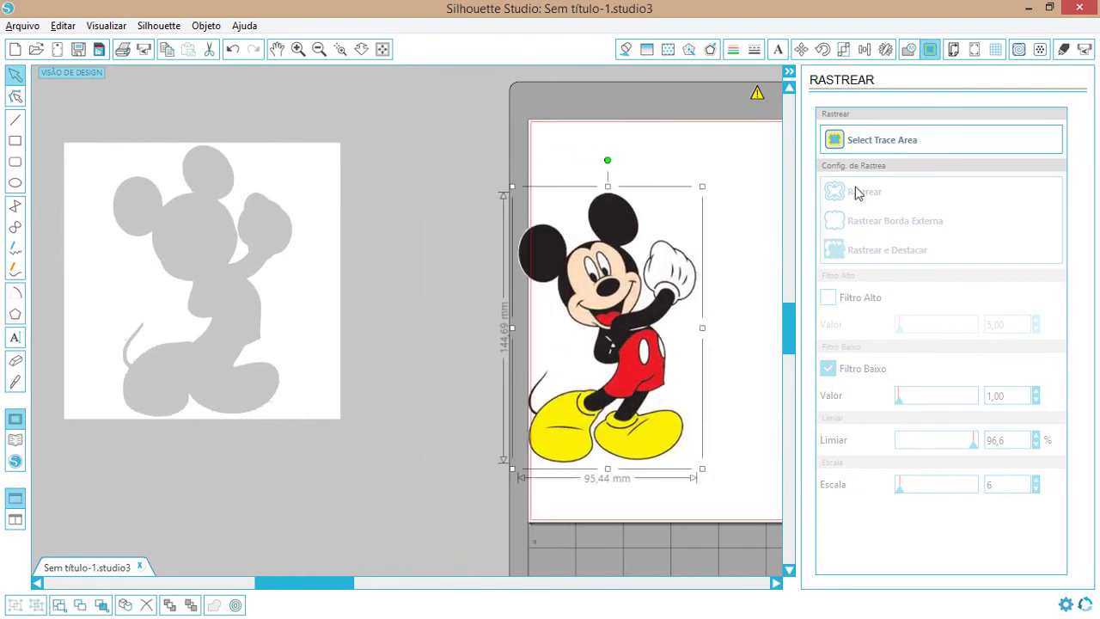
left_click_drag(610, 338, 652, 333)
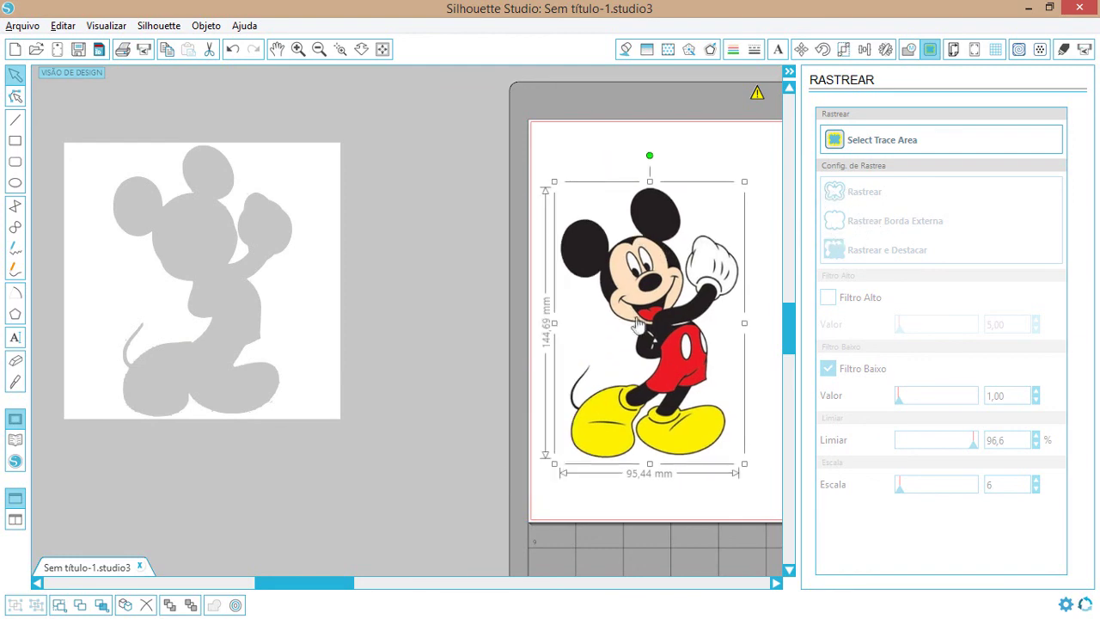
left_click_drag(340, 585, 386, 586)
left_click(104, 353)
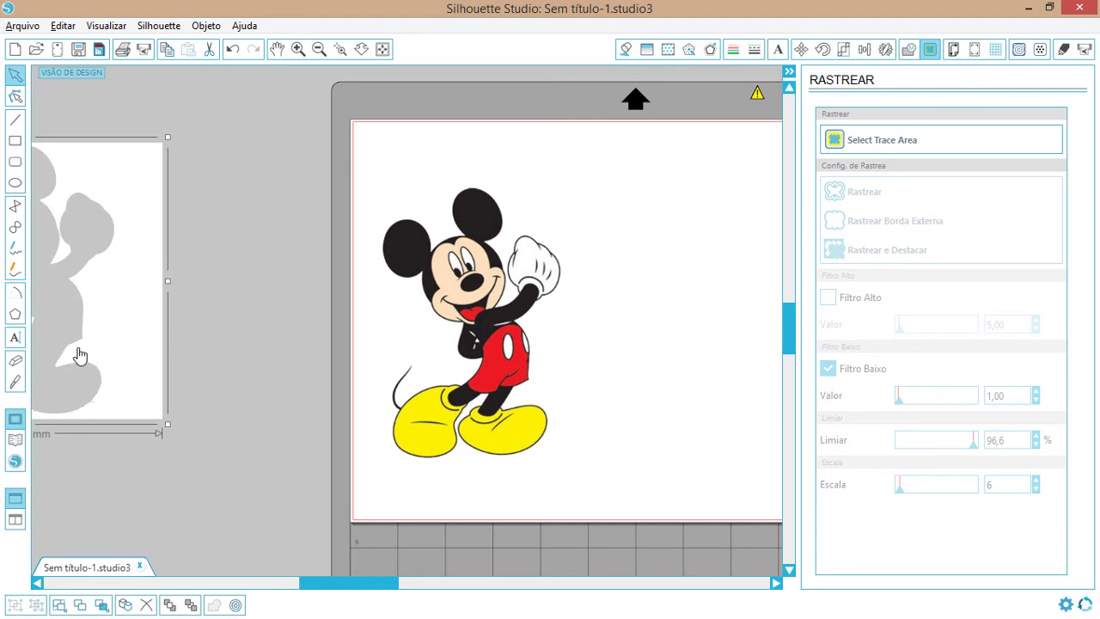
left_click_drag(505, 344, 302, 305)
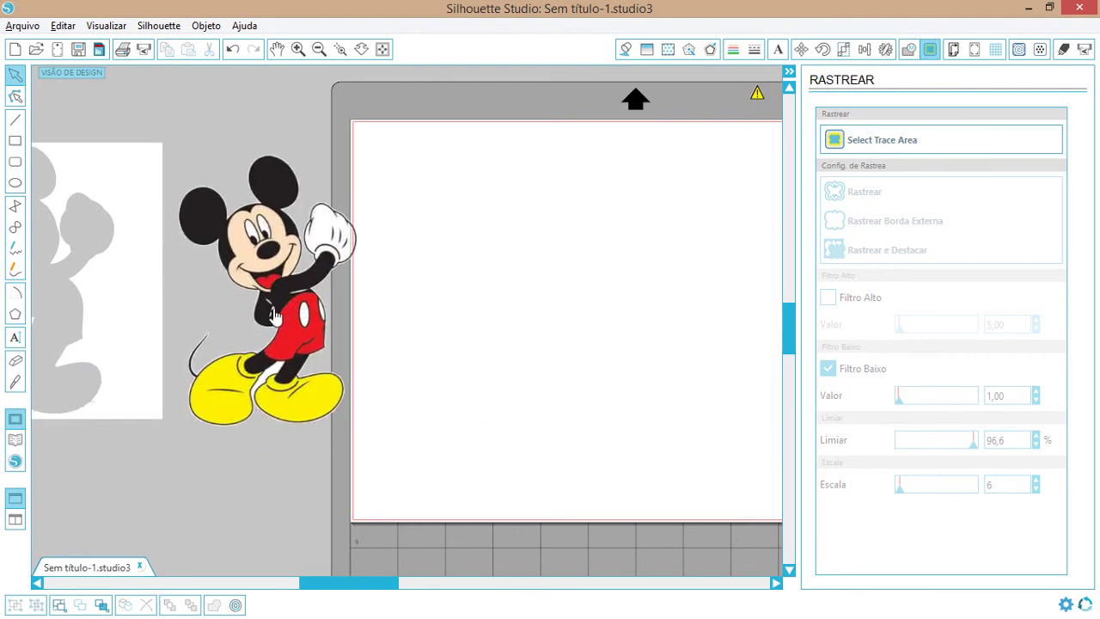
left_click_drag(301, 348, 559, 344)
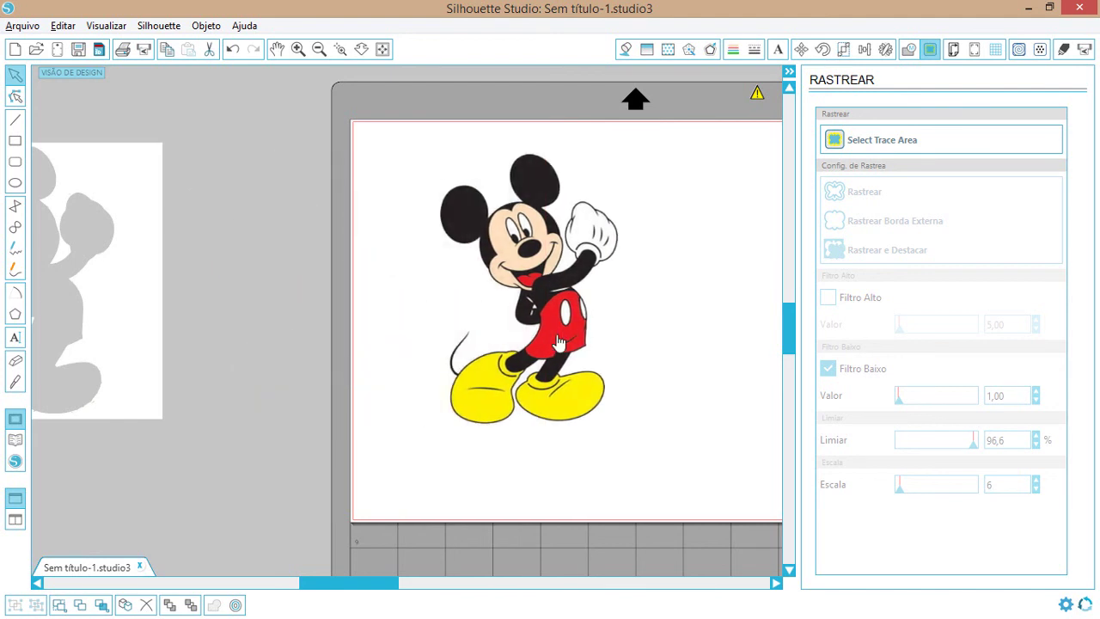
Move the Mickey holding flowers with its traced outline back onto the page, to the right of the waving Mickey.
left_click_drag(363, 588, 482, 586)
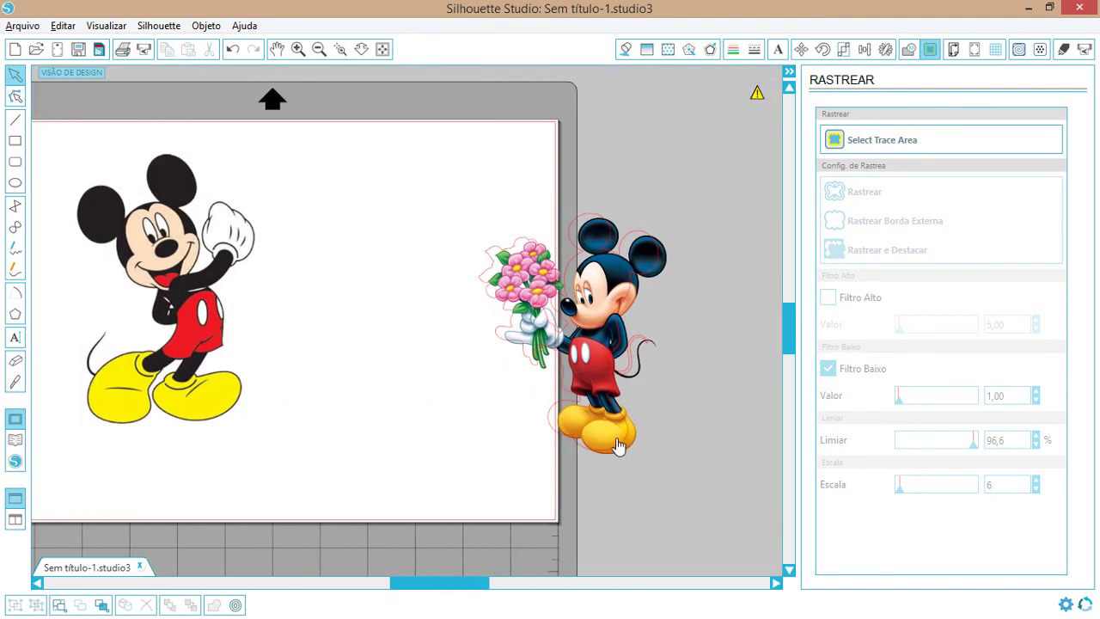
left_click(597, 352)
left_click_drag(597, 353, 434, 307)
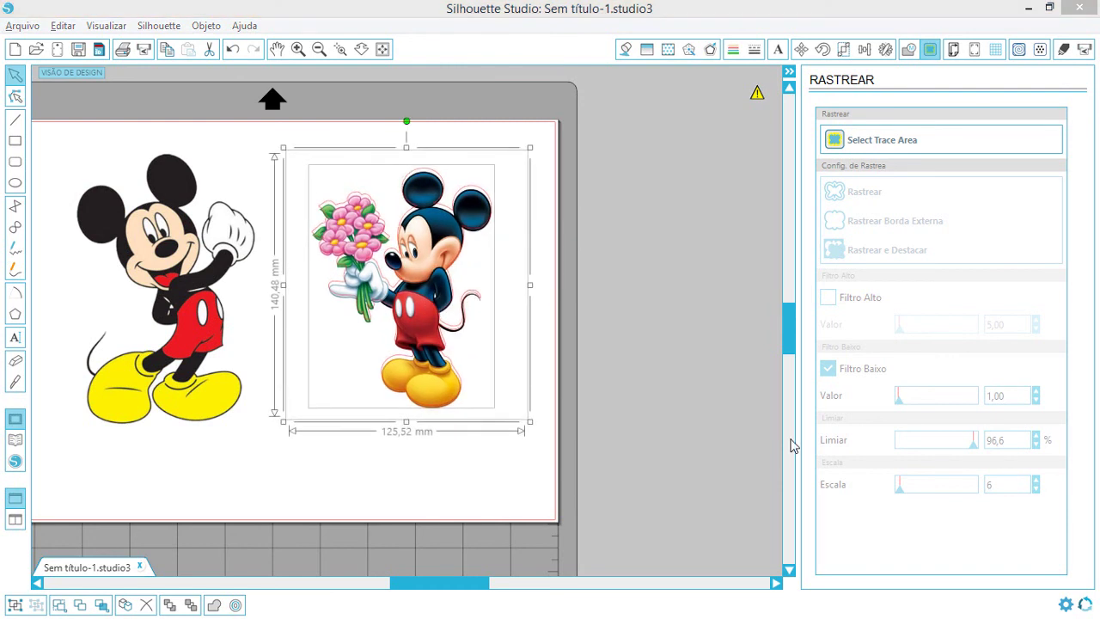